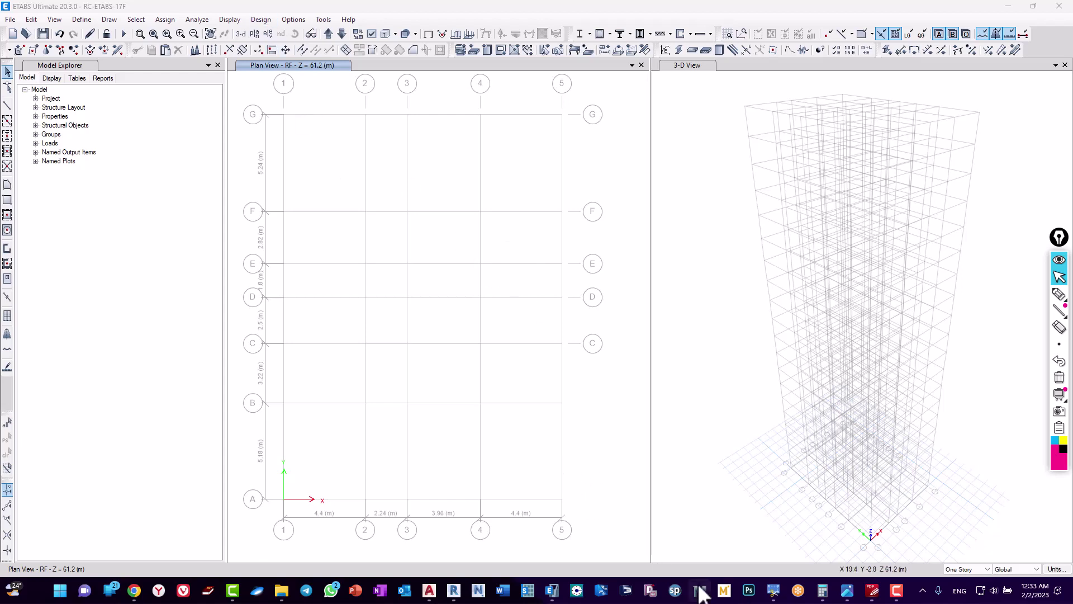
# Step: Bring the AutoCAD 2022 floor plan drawing ARCH-CON-17F-R00-DWG.dwg to the front
pyautogui.click(429, 590)
# Step: Pan and zoom the plan to inspect the lower ground-floor bays and left-side bay dimensions
pyautogui.scroll(4, 391, 307)
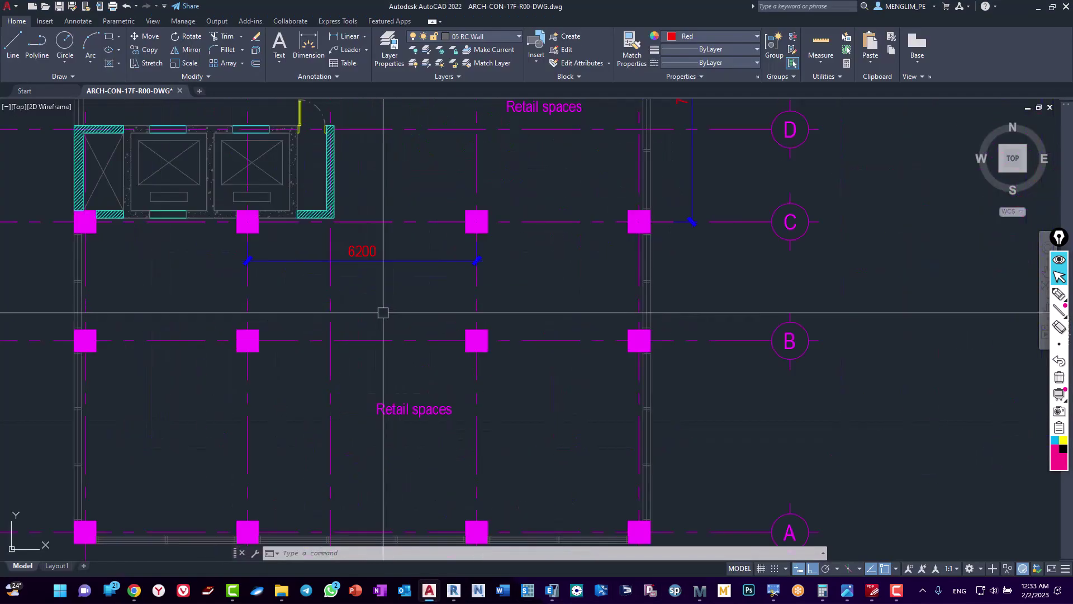
pyautogui.scroll(-4, 384, 312)
pyautogui.moveTo(307, 159); pyautogui.dragTo(333, 173, button='middle')
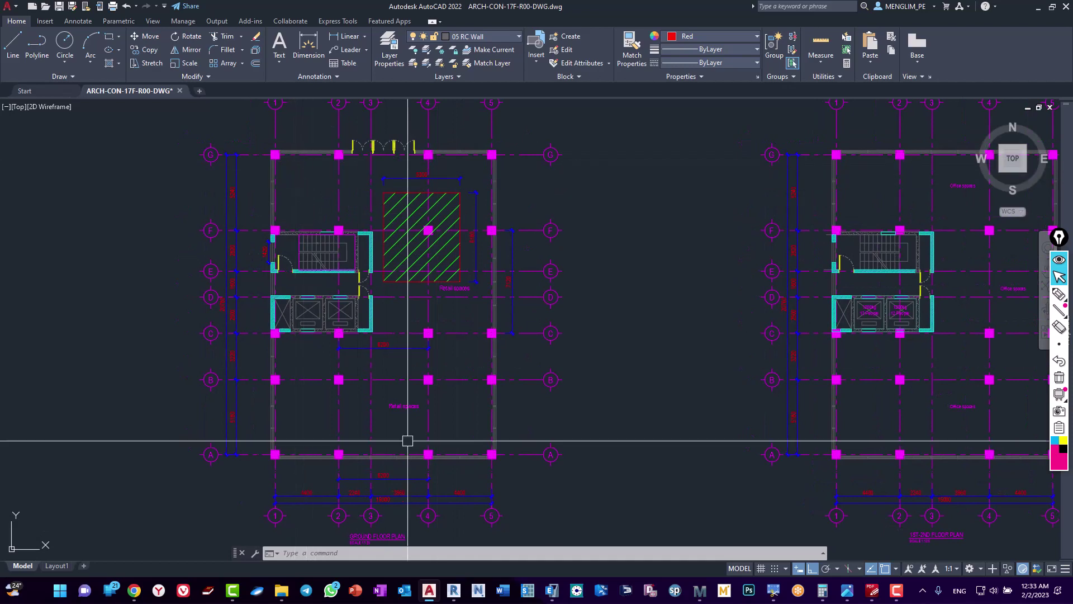
pyautogui.scroll(2, 373, 391)
pyautogui.scroll(3, 367, 355)
pyautogui.moveTo(366, 355); pyautogui.dragTo(362, 288, button='middle')
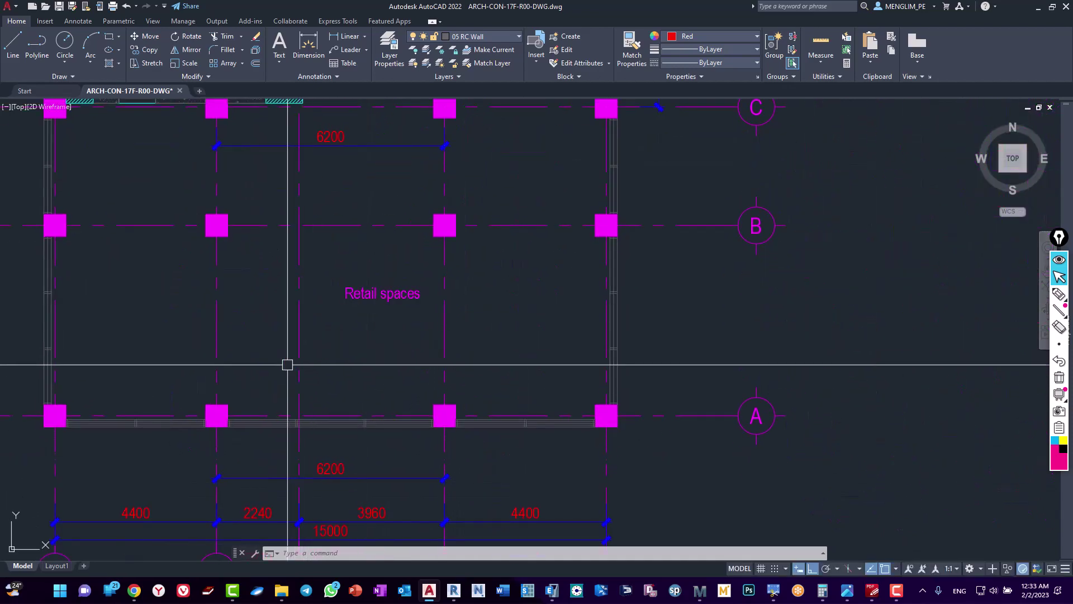
pyautogui.moveTo(291, 365); pyautogui.dragTo(374, 366, button='middle')
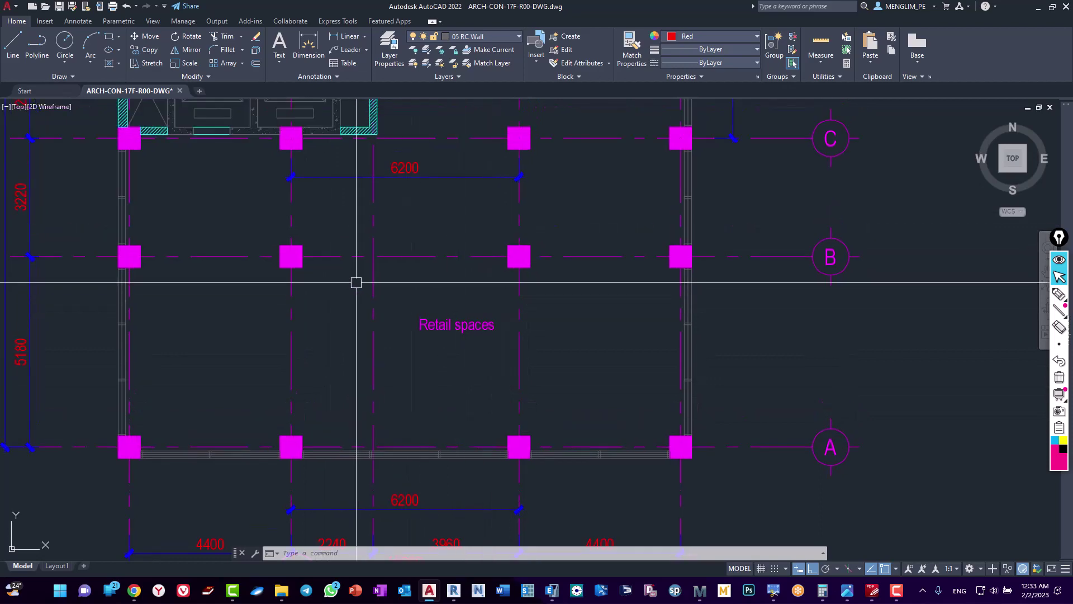
# Step: View the whole ground-floor plan, rows G to A, then bring up the Mathcad pre-design worksheet
pyautogui.scroll(-4, 497, 340)
pyautogui.moveTo(498, 341)
pyautogui.mouseDown(button='middle')
pyautogui.moveTo(436, 403)
pyautogui.moveTo(448, 380)
pyautogui.mouseUp(button='middle')
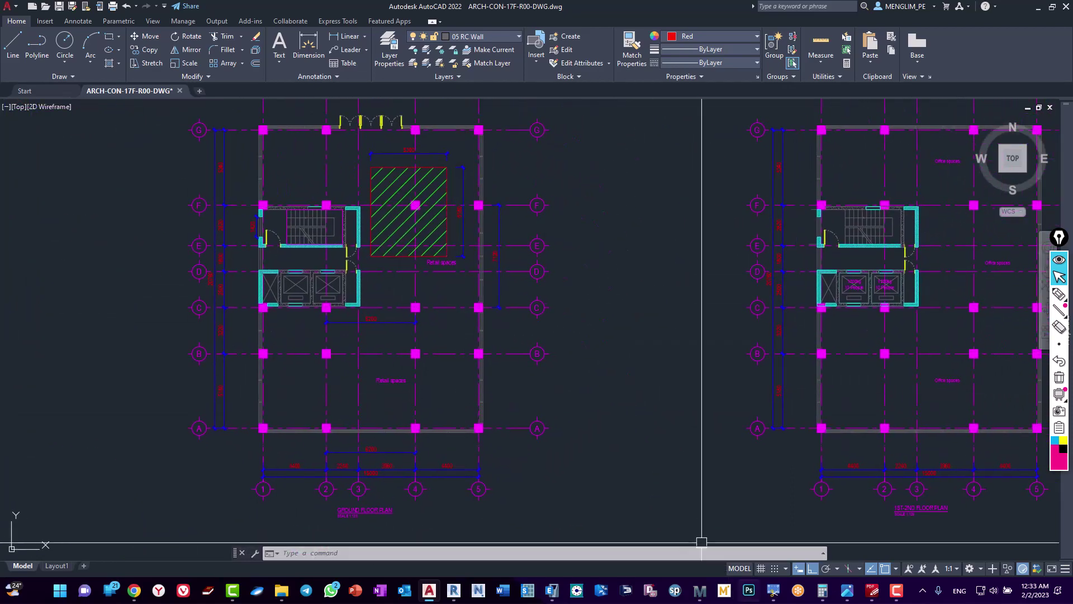
pyautogui.scroll(2, 366, 349)
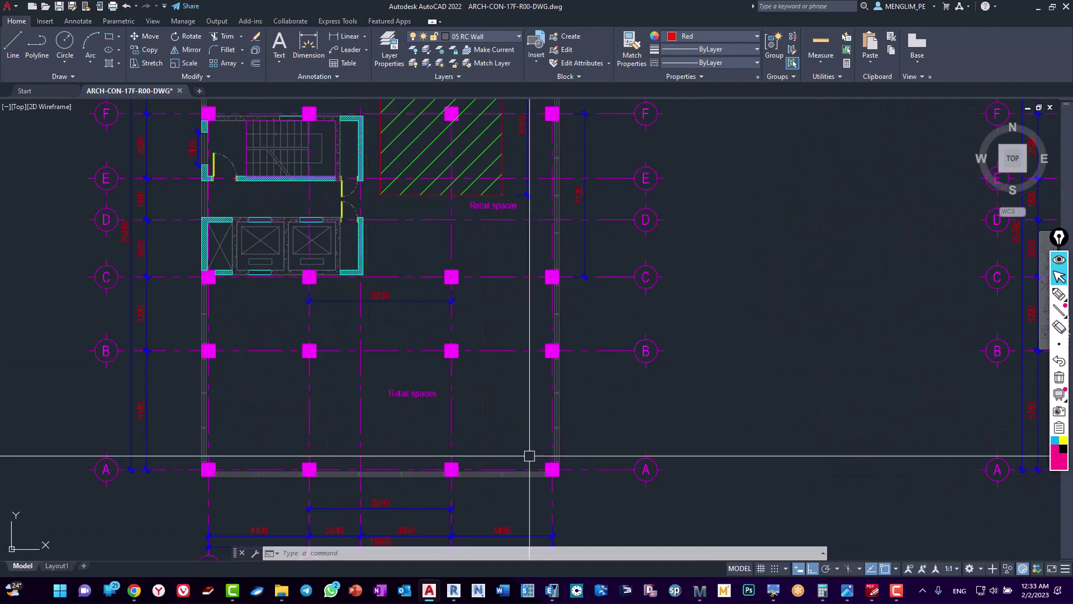
pyautogui.click(699, 589)
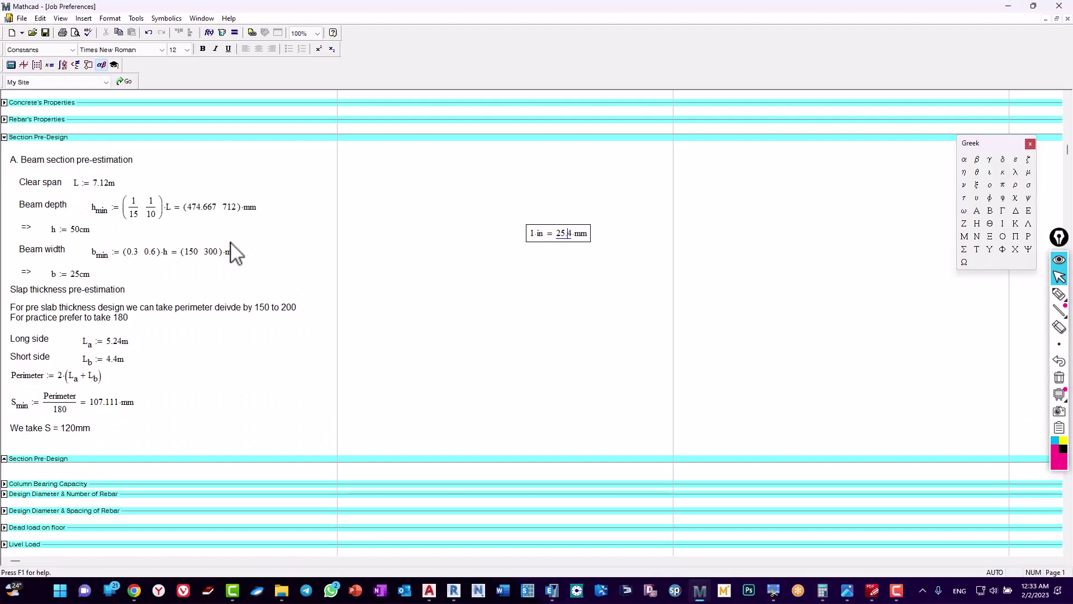
# Step: Review the L_a side length and the S_min formula: perimeter over 180 giving 107.111 mm
pyautogui.scroll(-3, 49, 323)
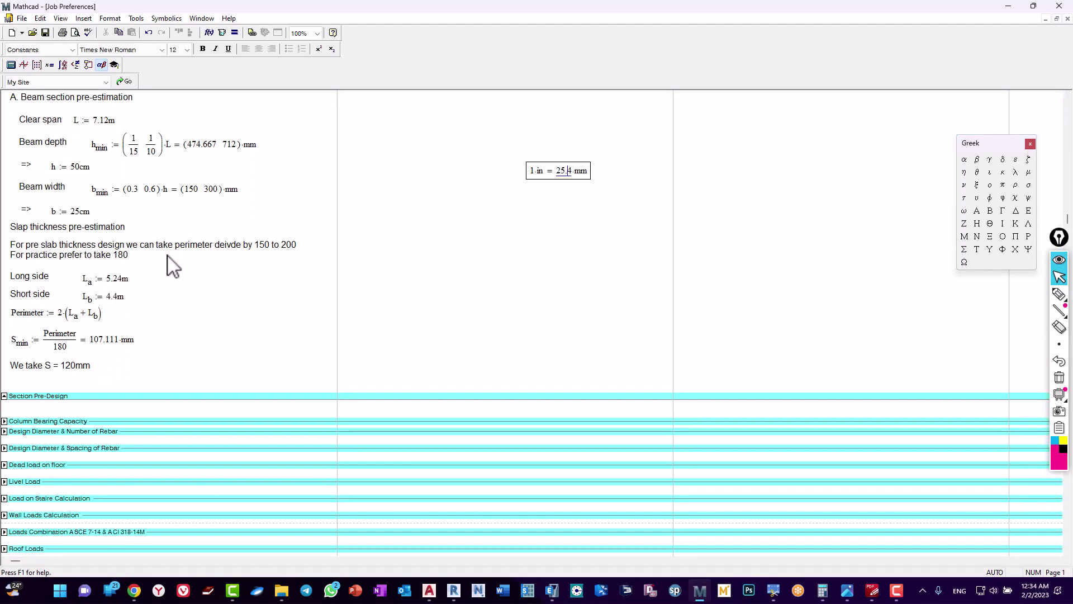
pyautogui.click(105, 282)
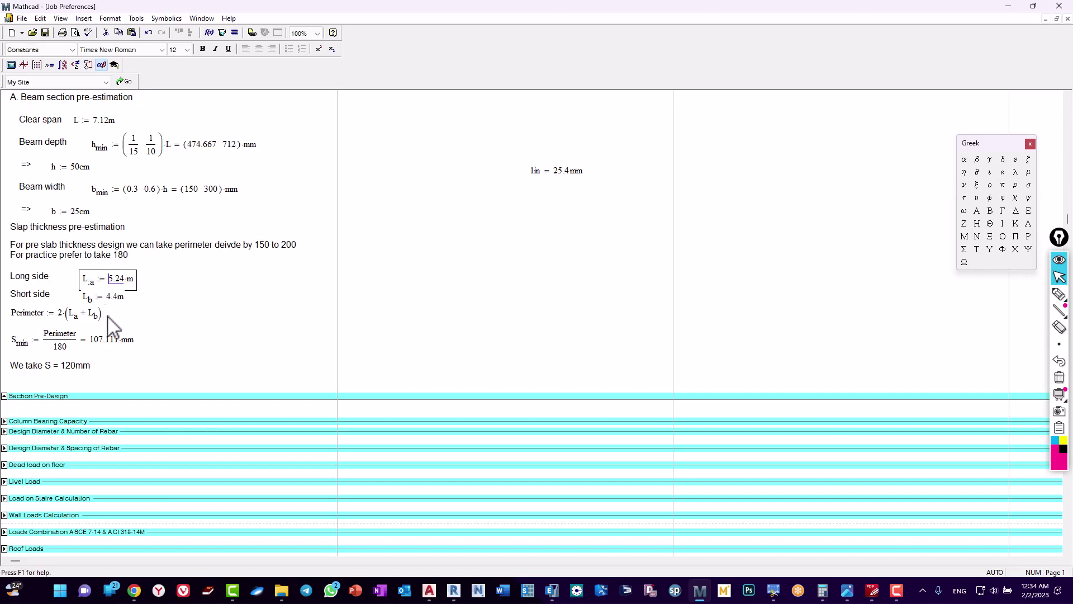
pyautogui.click(66, 331)
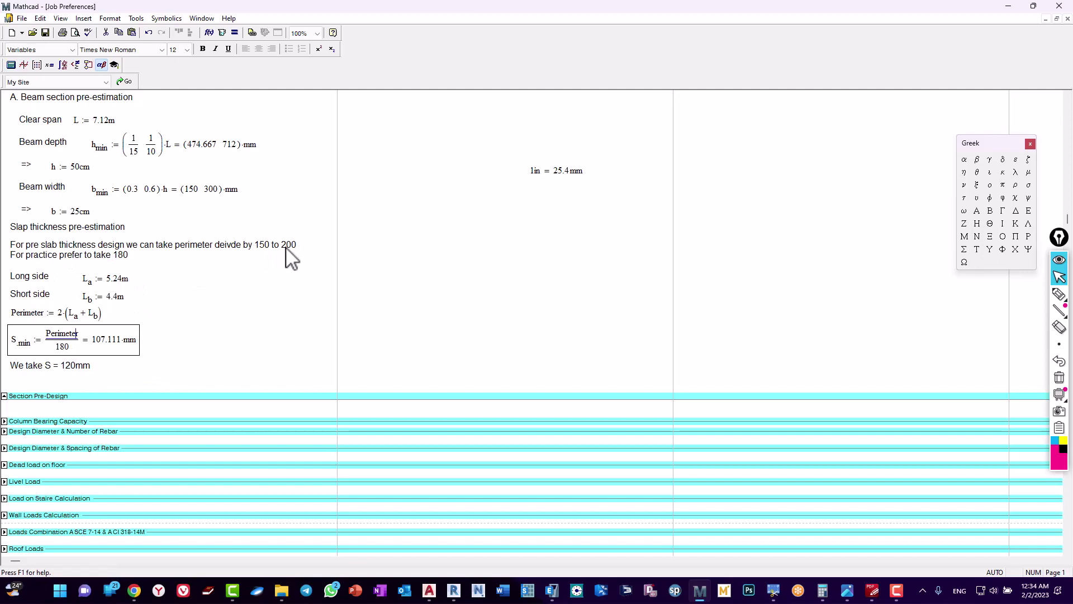
pyautogui.moveTo(60, 354); pyautogui.dragTo(104, 350)
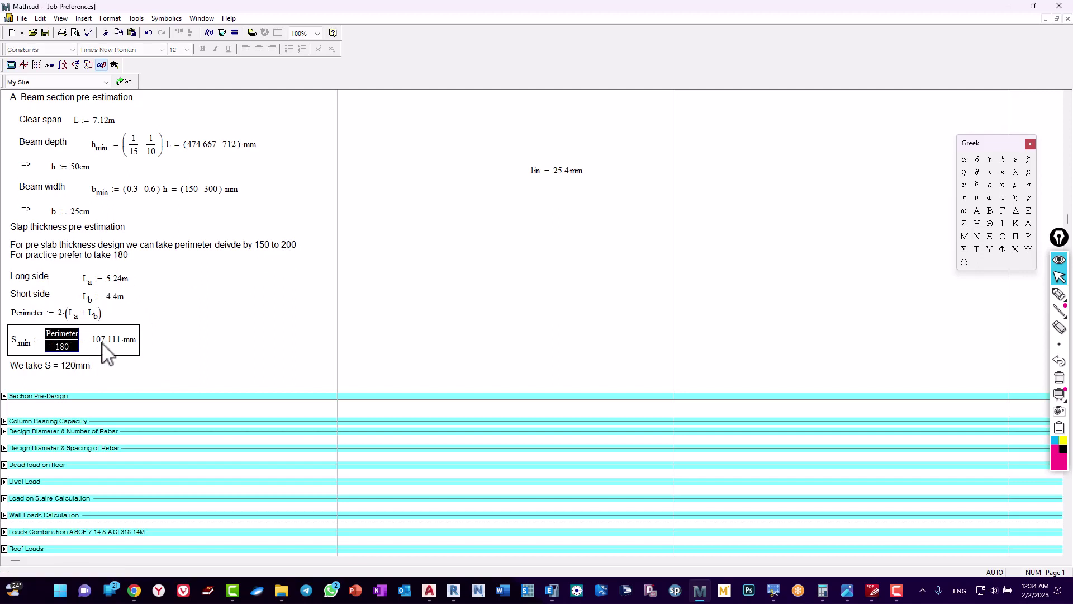
pyautogui.click(67, 347)
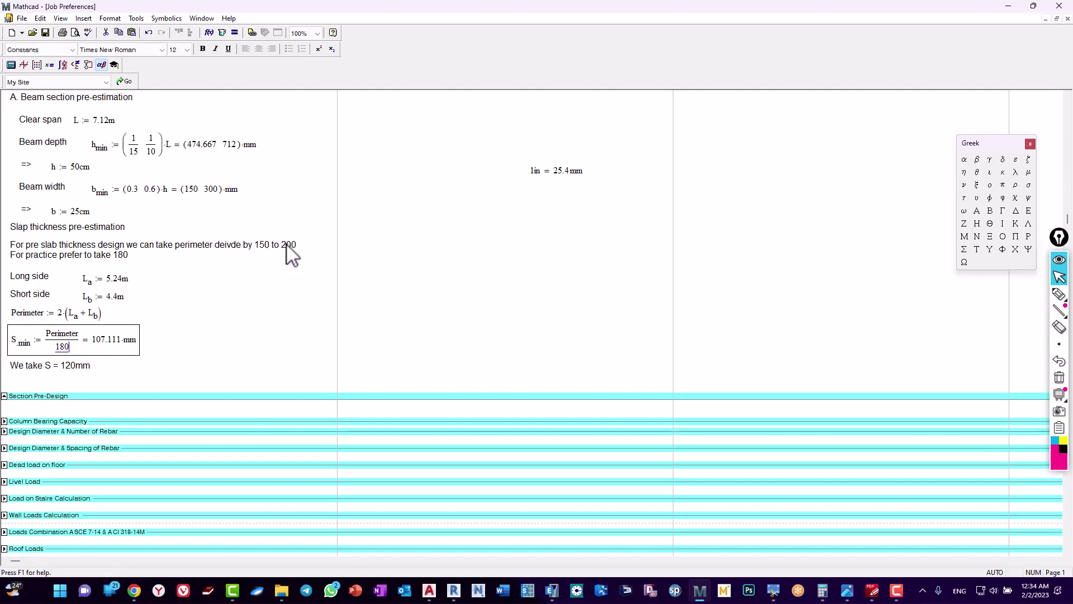
pyautogui.click(180, 324)
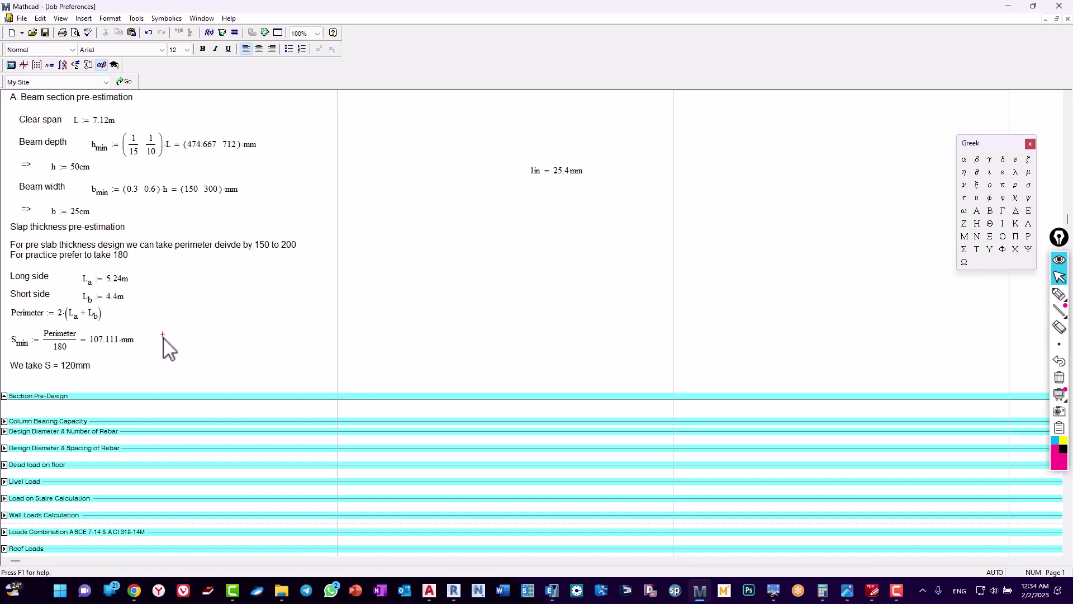
pyautogui.click(429, 592)
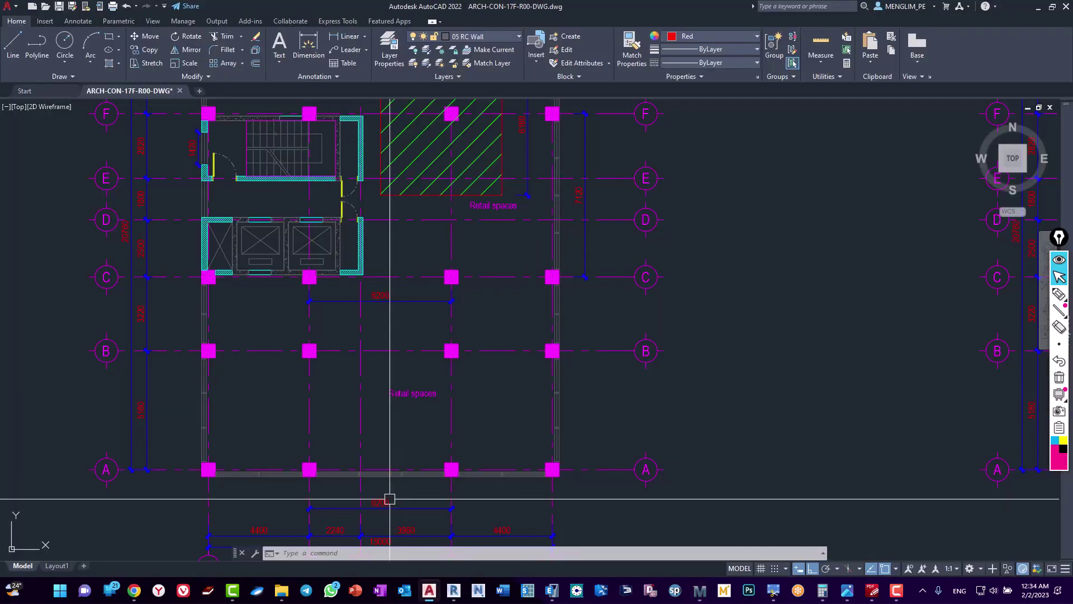
pyautogui.scroll(-2, 309, 332)
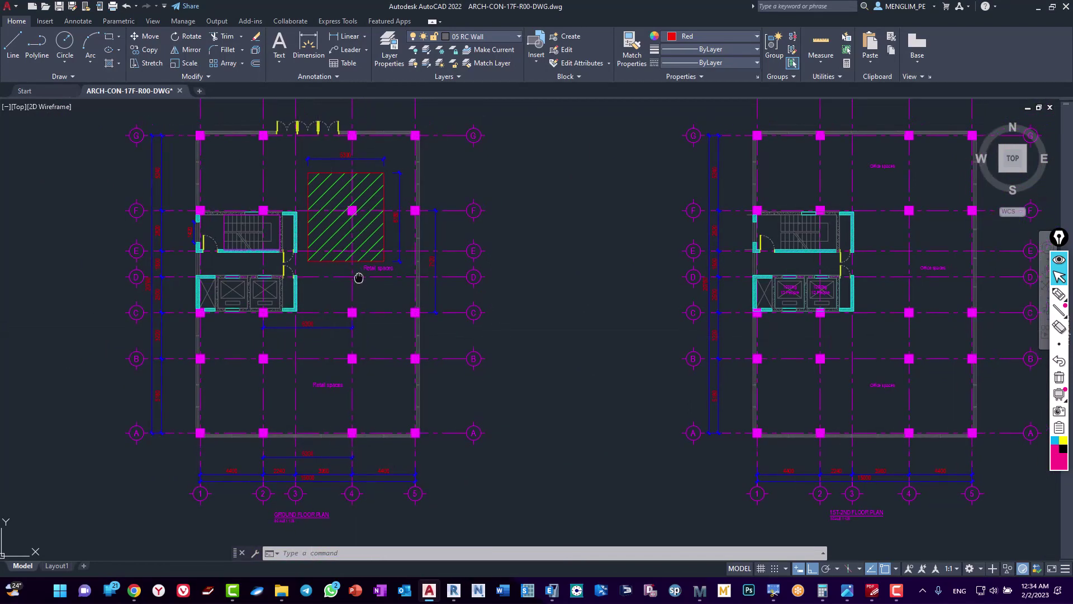
pyautogui.scroll(2, 295, 288)
pyautogui.scroll(2, 292, 407)
pyautogui.scroll(-1, 294, 414)
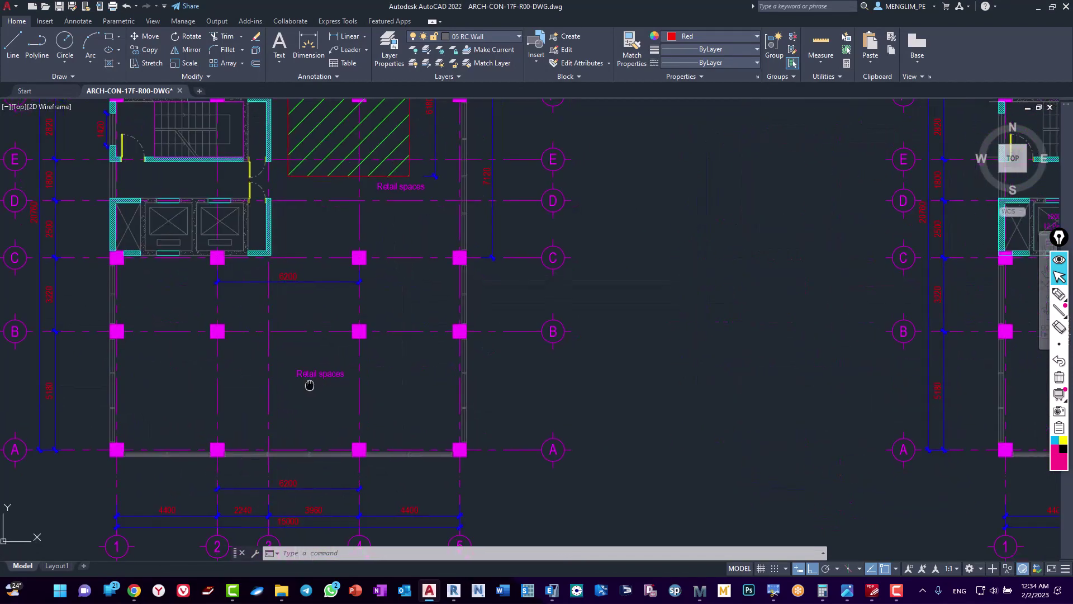
pyautogui.scroll(-1, 307, 383)
pyautogui.scroll(1, 307, 359)
pyautogui.scroll(1, 370, 319)
pyautogui.scroll(1, 372, 308)
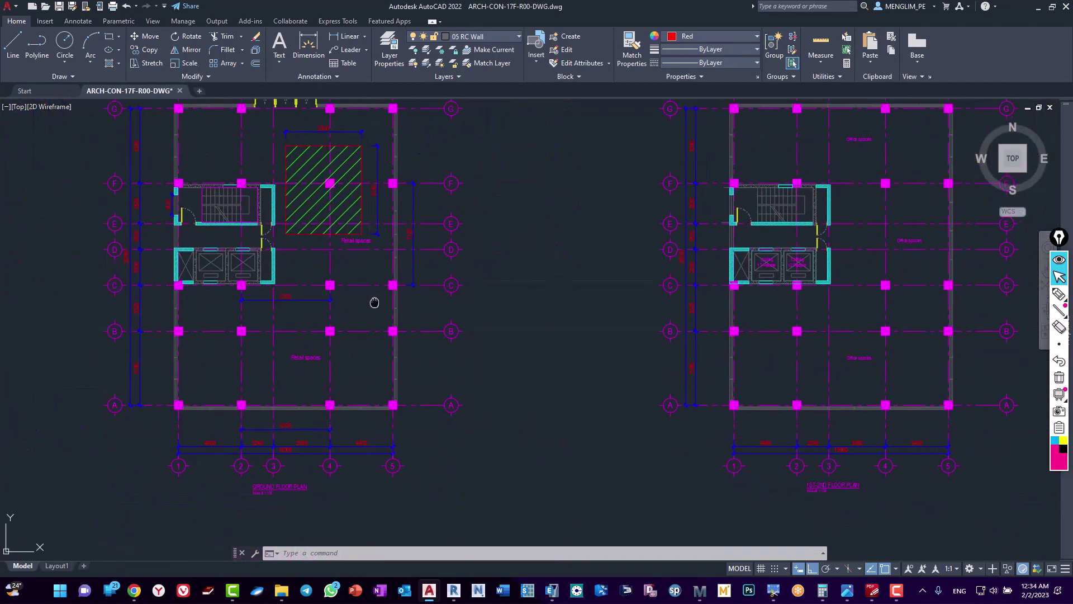
pyautogui.scroll(-1, 353, 318)
pyautogui.scroll(4, 390, 224)
pyautogui.scroll(-2, 391, 224)
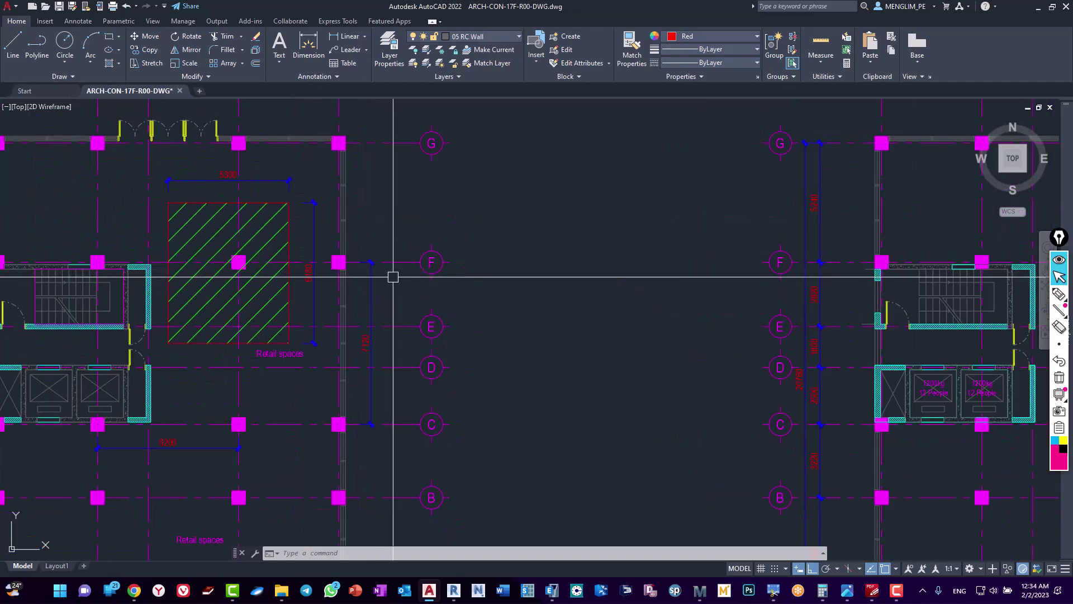
pyautogui.scroll(-1, 391, 276)
pyautogui.scroll(-1, 408, 267)
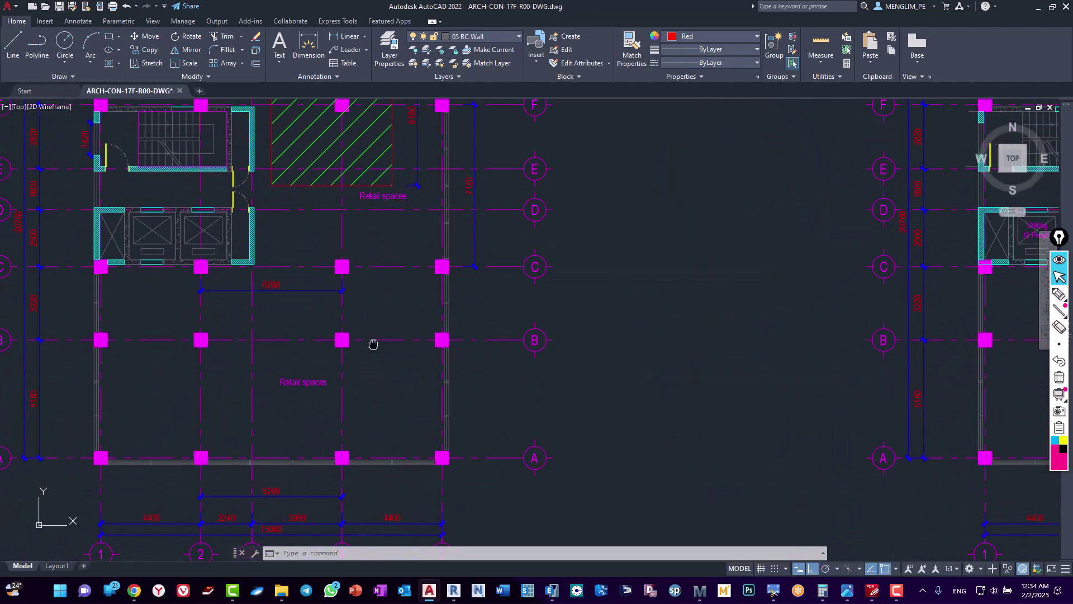
pyautogui.scroll(1, 450, 276)
pyautogui.scroll(2, 257, 313)
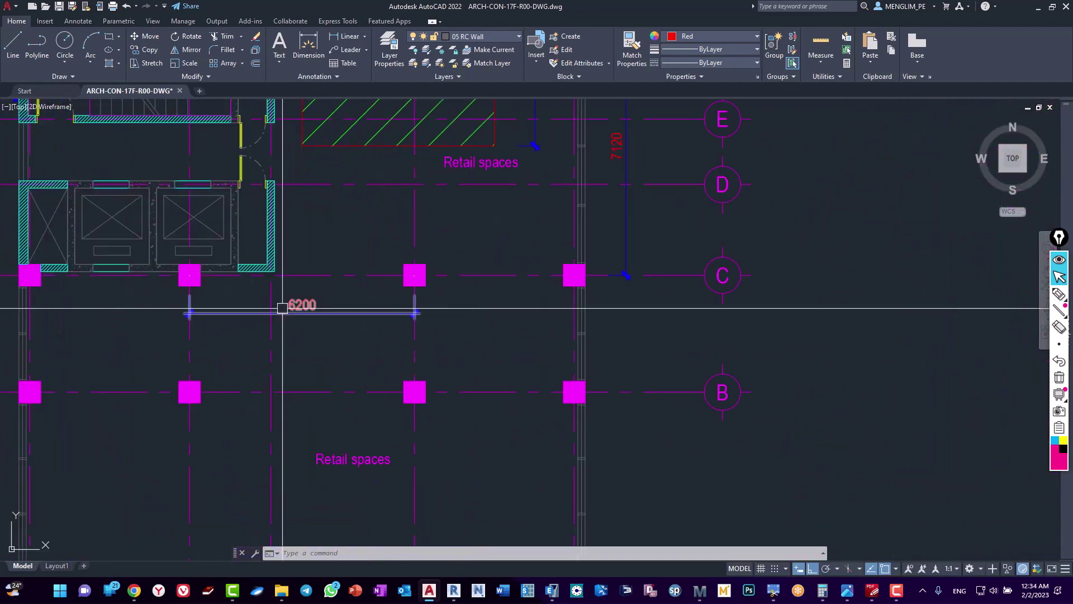
pyautogui.moveTo(314, 347); pyautogui.dragTo(332, 233, button='middle')
pyautogui.scroll(-2, 332, 234)
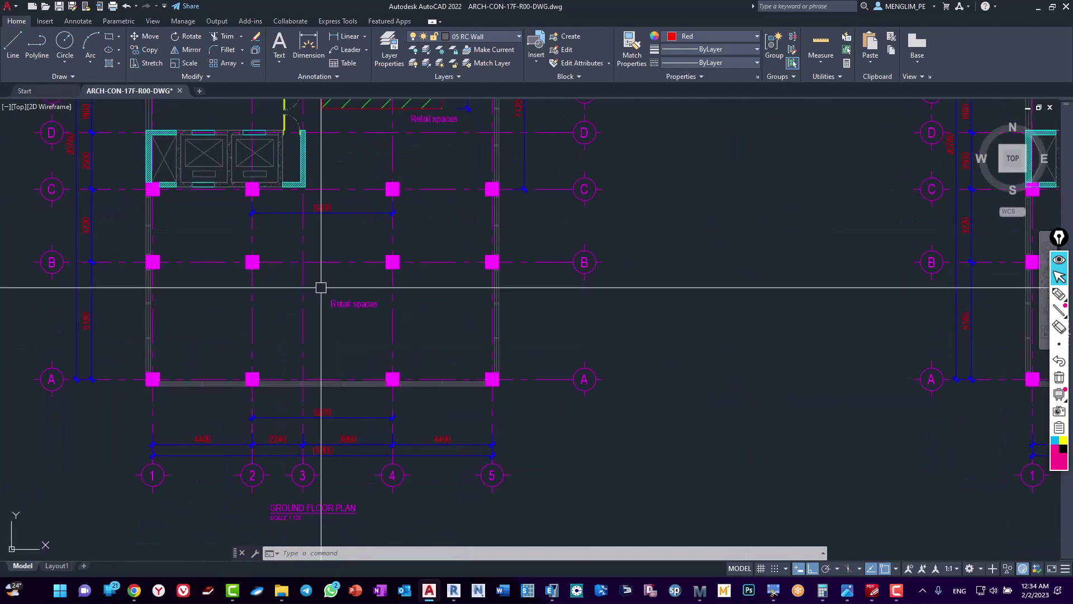
pyautogui.scroll(2, 323, 218)
pyautogui.moveTo(318, 178); pyautogui.dragTo(318, 218, button='middle')
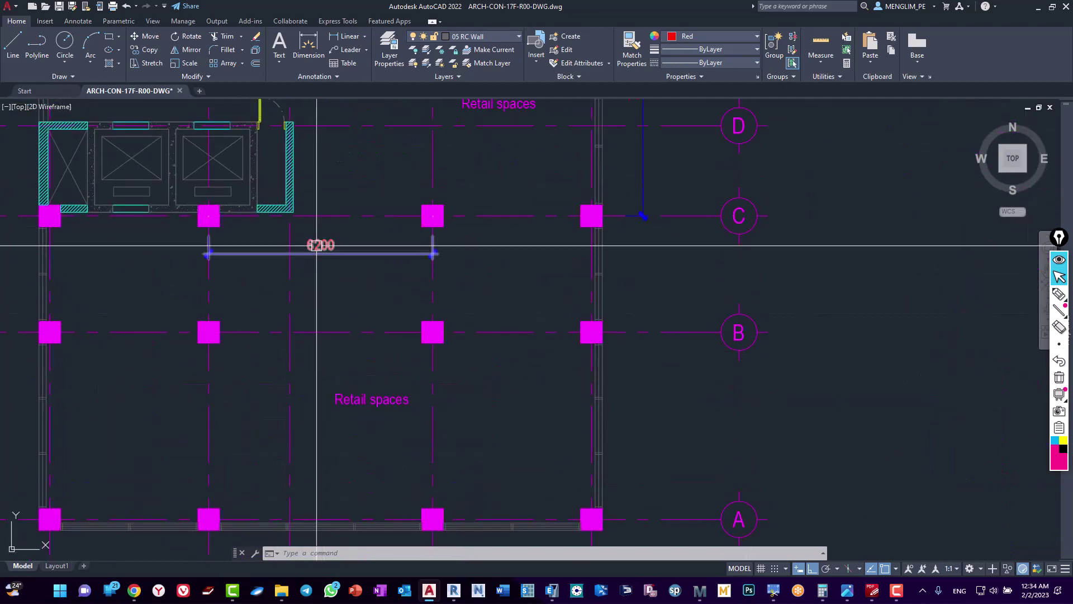
# Step: Handwrite a red division note beside the 6200 span dimension
pyautogui.click(1057, 306)
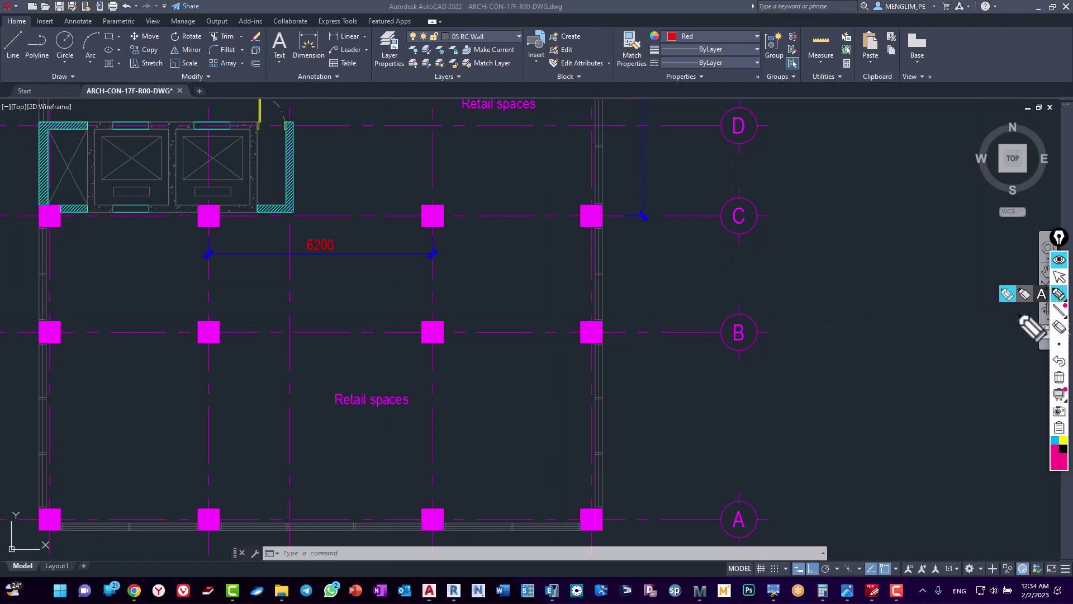
pyautogui.moveTo(311, 261); pyautogui.dragTo(342, 244)
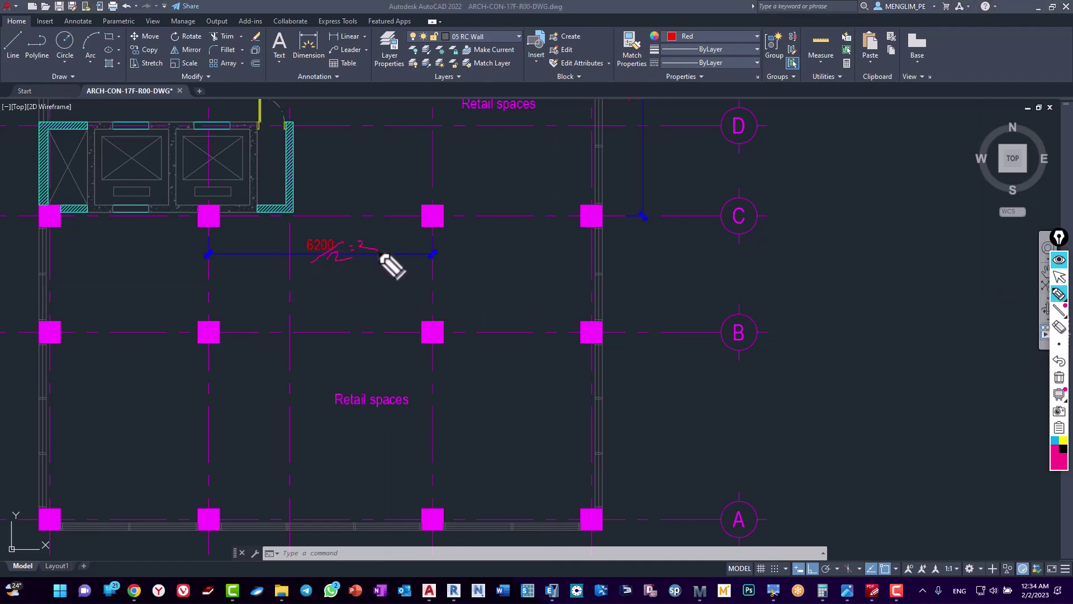
pyautogui.moveTo(385, 258); pyautogui.dragTo(380, 235)
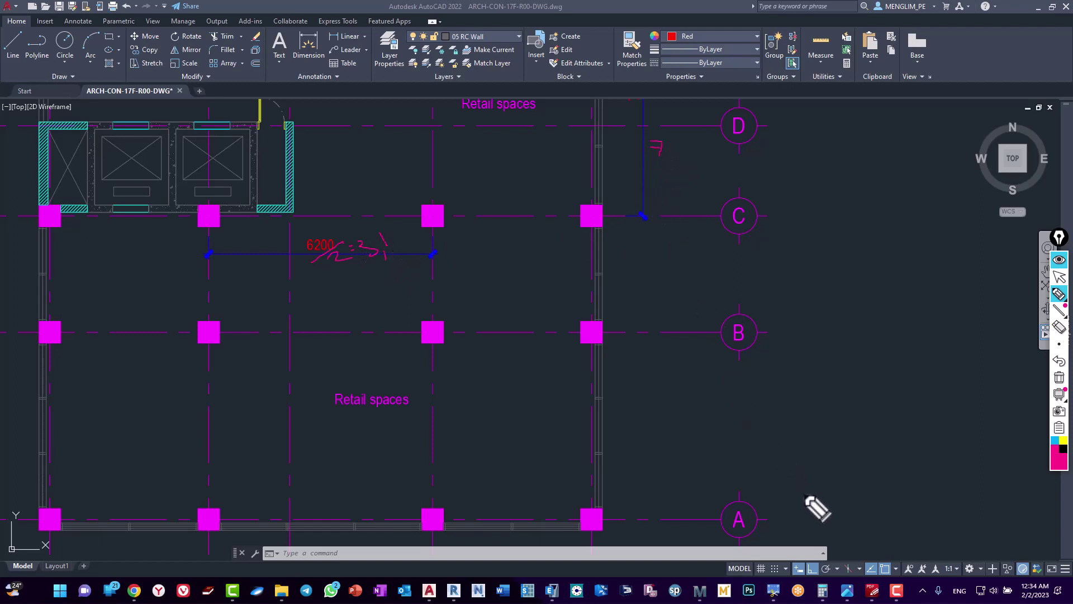
pyautogui.click(1058, 276)
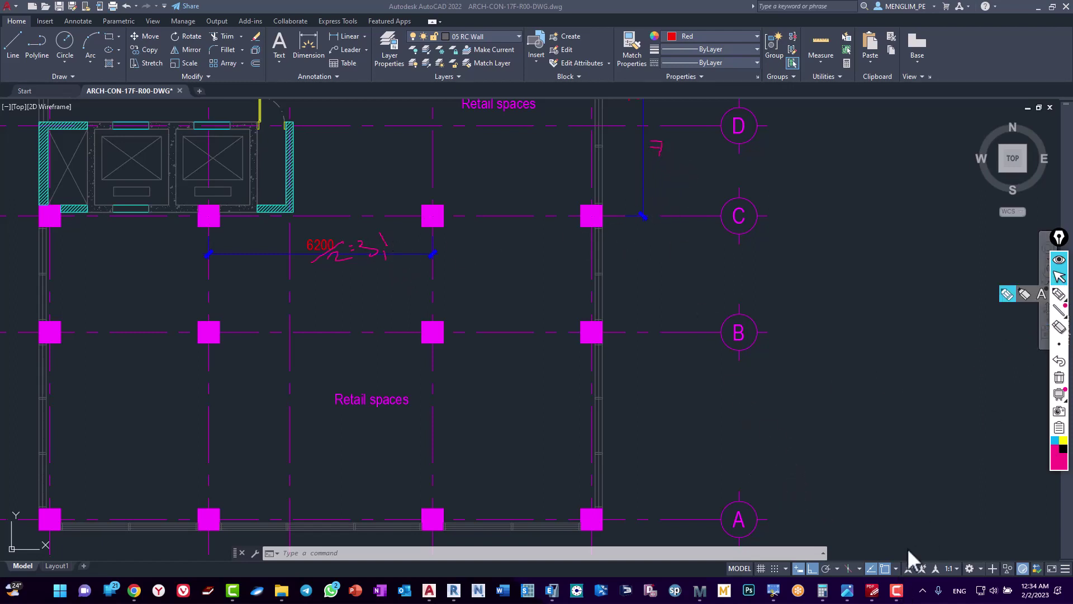
# Step: Add a '7.' ink note near grid D, then briefly show and minimize Mathcad
pyautogui.click(1061, 294)
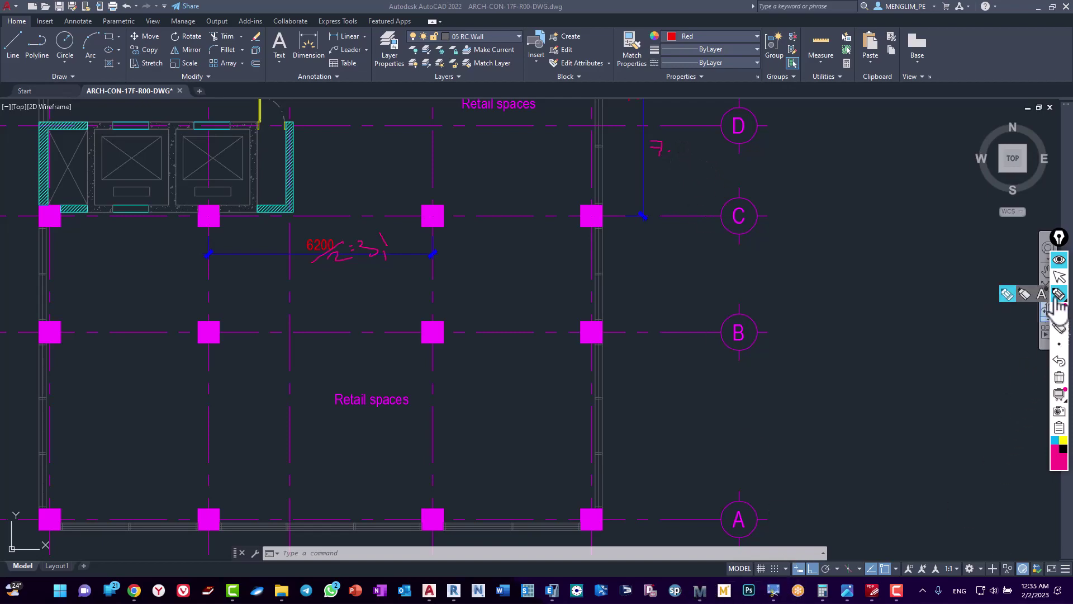
pyautogui.click(1059, 277)
pyautogui.click(700, 591)
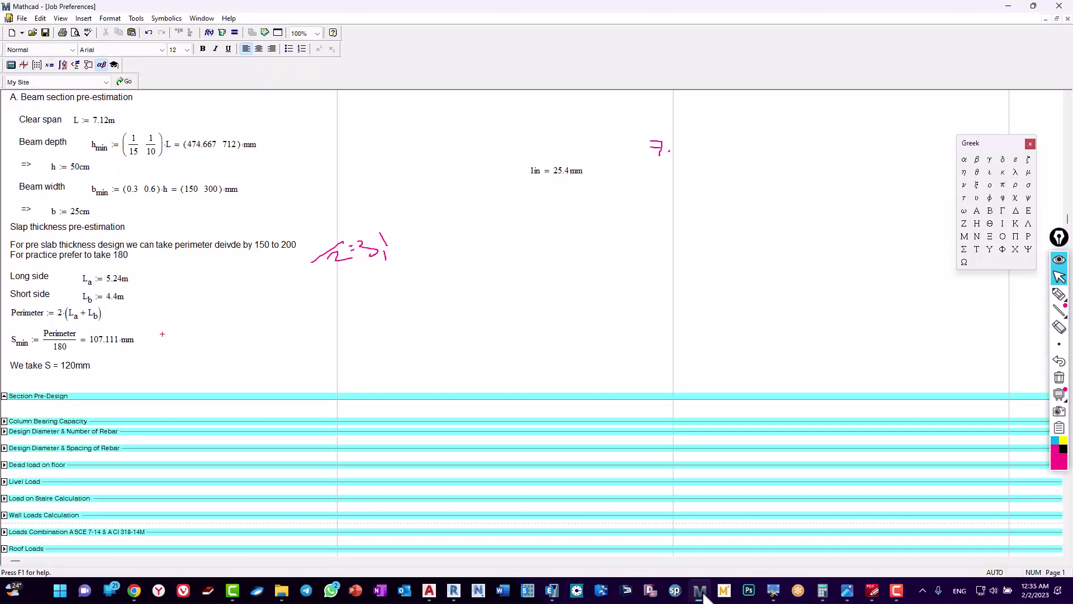
pyautogui.click(702, 592)
pyautogui.moveTo(1058, 293)
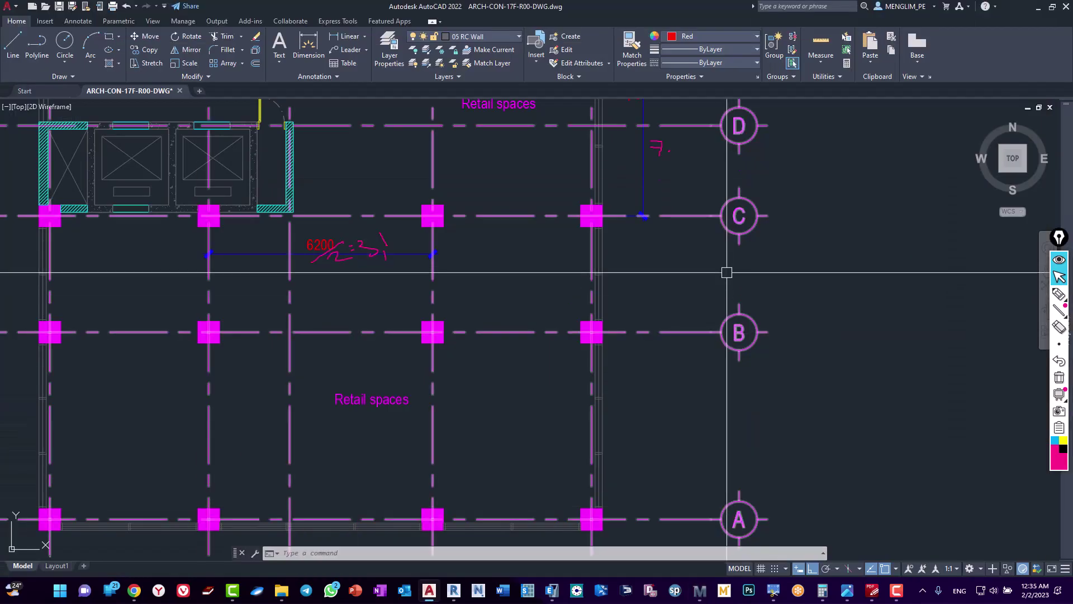
# Step: Handwrite 7.1/2 = 3.55 in red ink beside grid lines C–D, then zoom out
pyautogui.click(1059, 293)
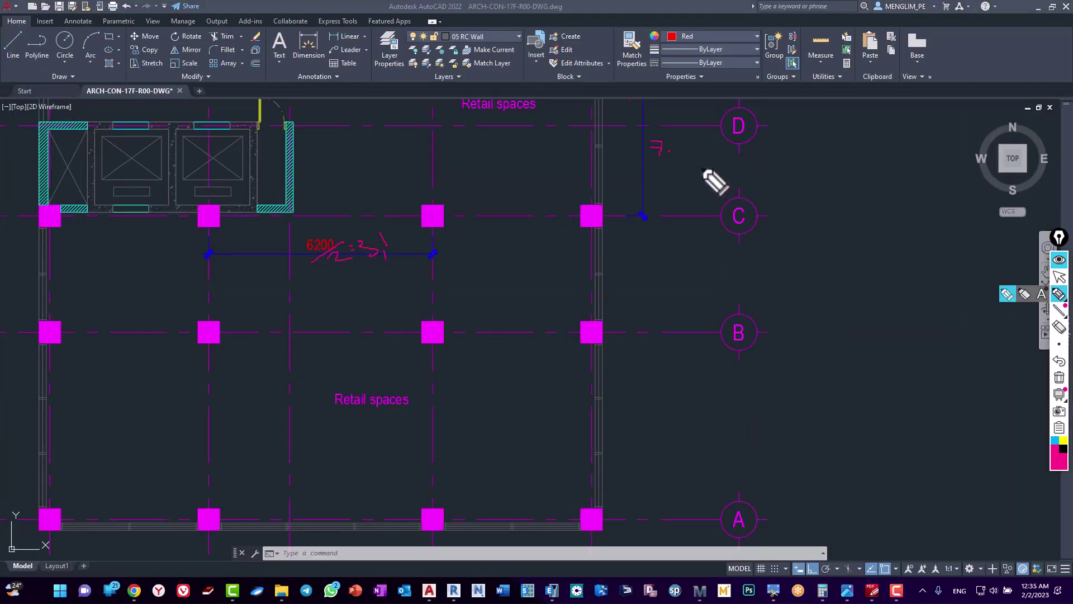
pyautogui.moveTo(678, 144)
pyautogui.mouseDown()
pyautogui.moveTo(661, 165)
pyautogui.moveTo(741, 165)
pyautogui.mouseUp()
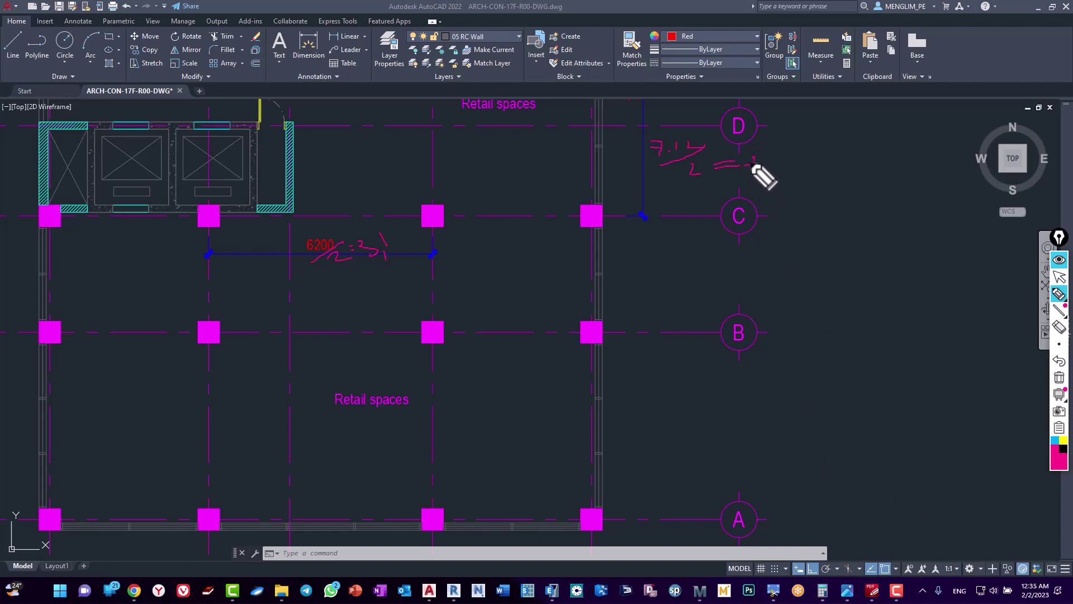
pyautogui.moveTo(763, 175); pyautogui.dragTo(801, 156)
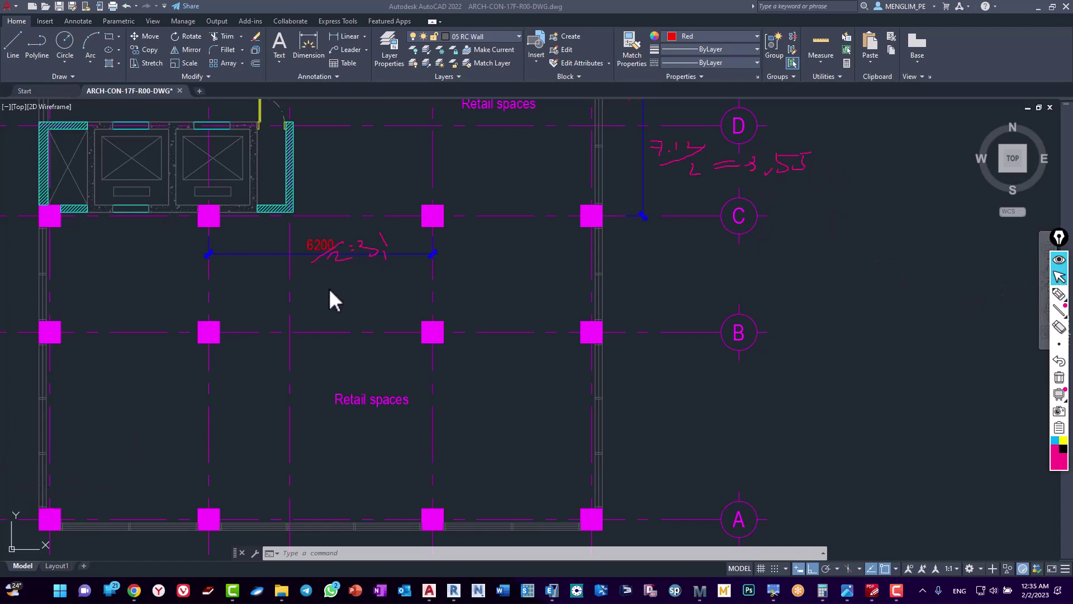
pyautogui.scroll(-2, 329, 287)
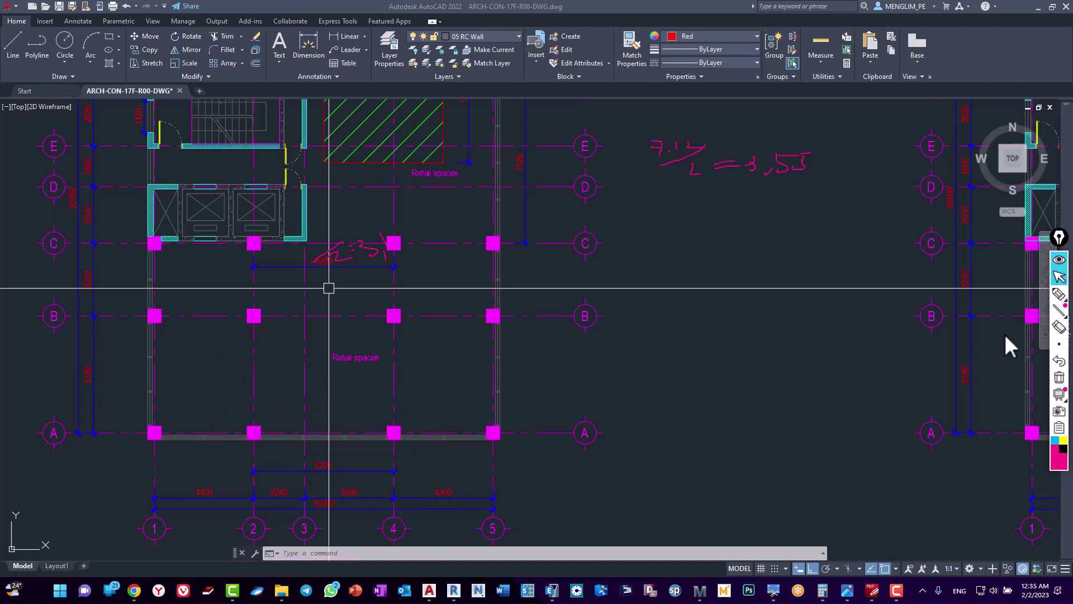
# Step: Draw red strip lines across the bays between grid lines A and B, labelled 1.1
pyautogui.click(1058, 294)
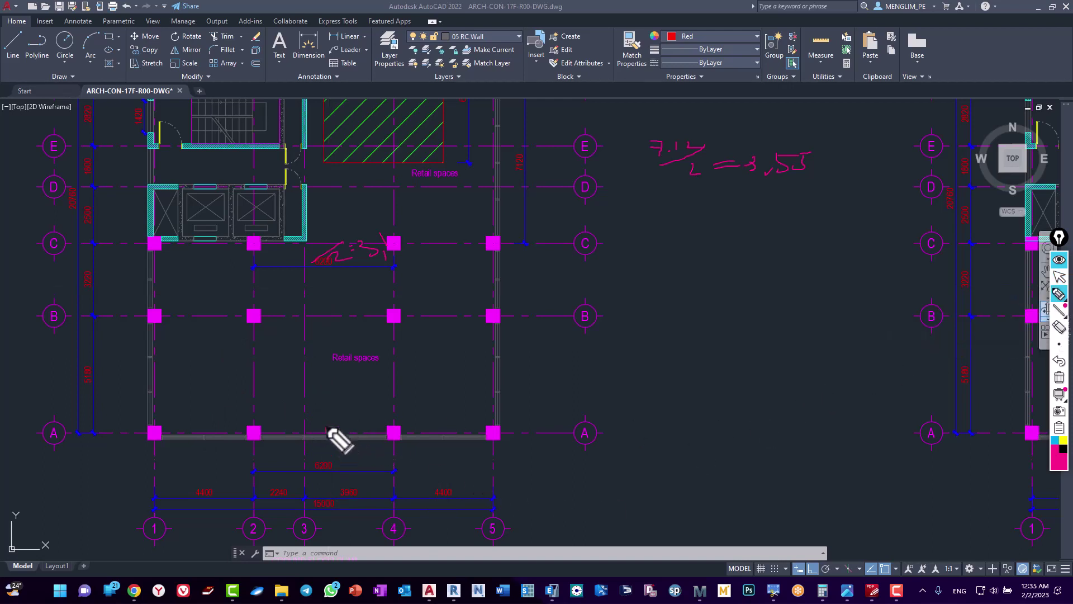
pyautogui.moveTo(327, 431); pyautogui.dragTo(327, 319)
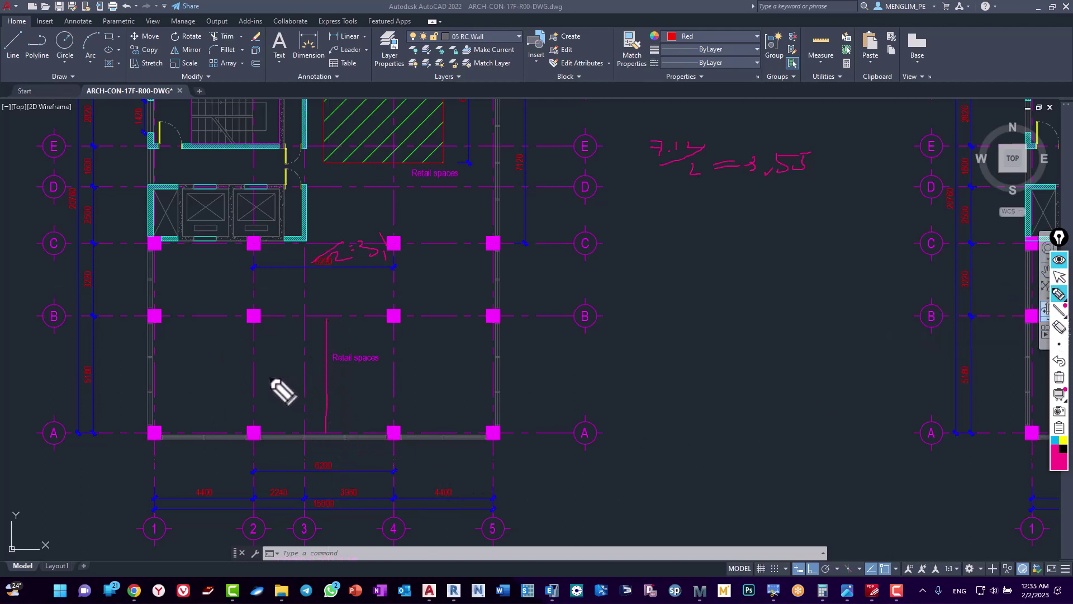
pyautogui.moveTo(269, 377); pyautogui.dragTo(295, 377)
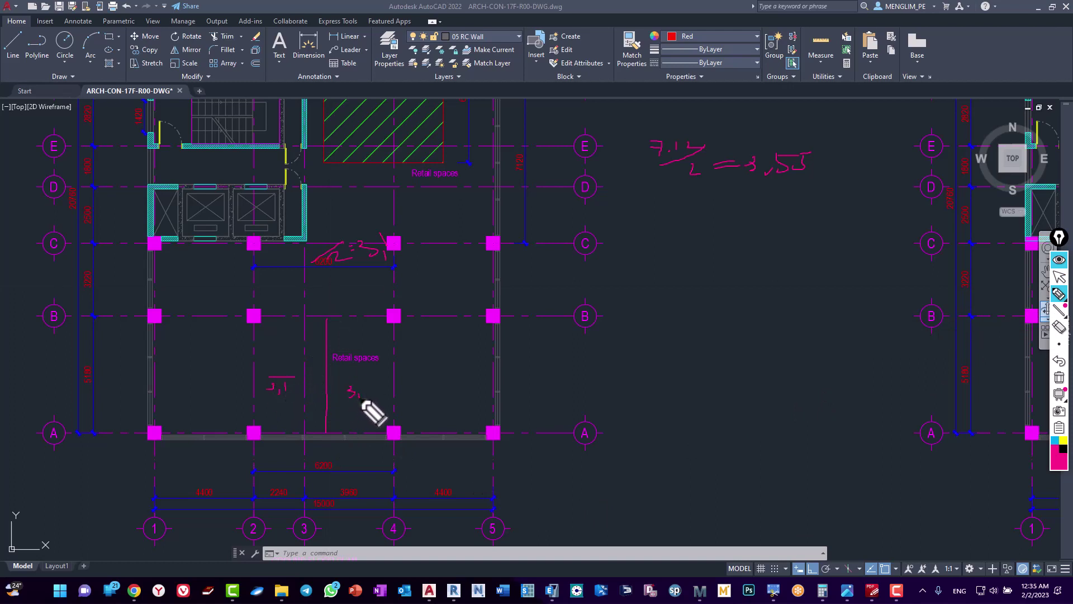
pyautogui.moveTo(154, 422); pyautogui.dragTo(160, 341)
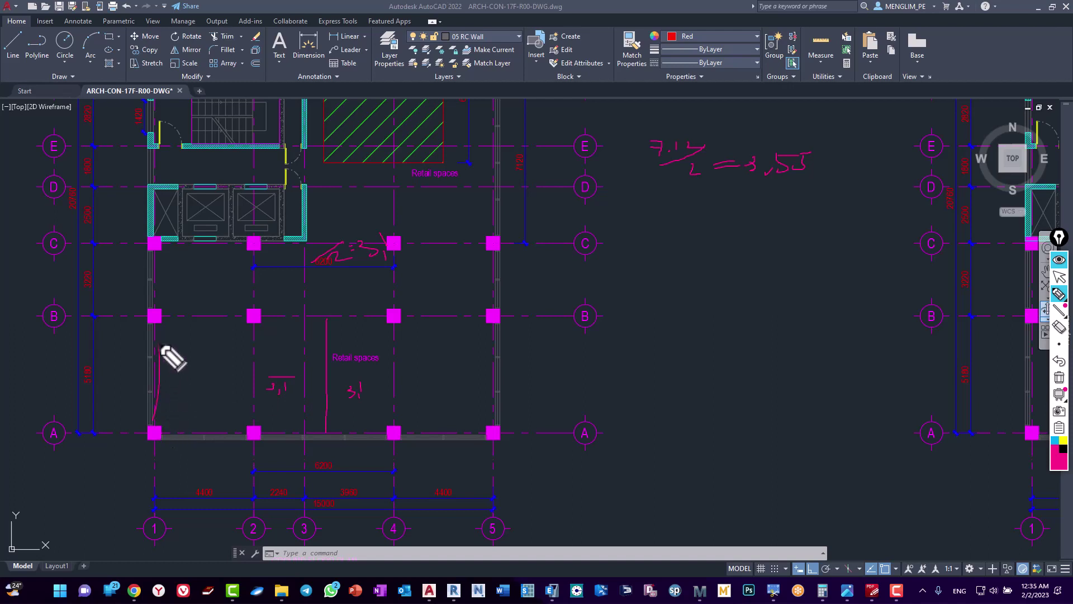
pyautogui.moveTo(253, 421); pyautogui.dragTo(254, 339)
pyautogui.moveTo(401, 429); pyautogui.dragTo(402, 336)
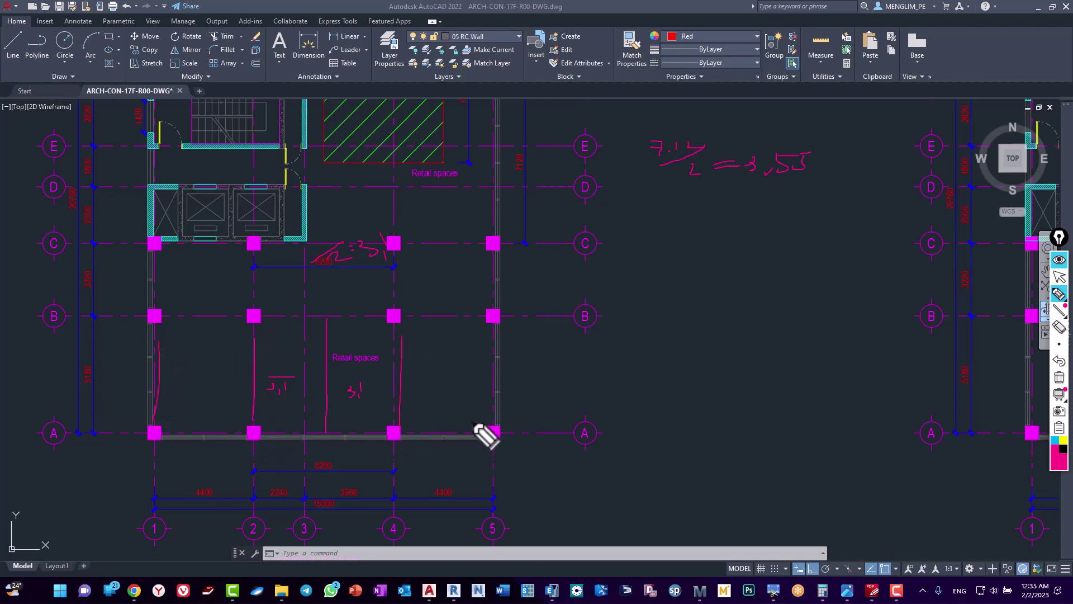
pyautogui.moveTo(493, 427); pyautogui.dragTo(495, 338)
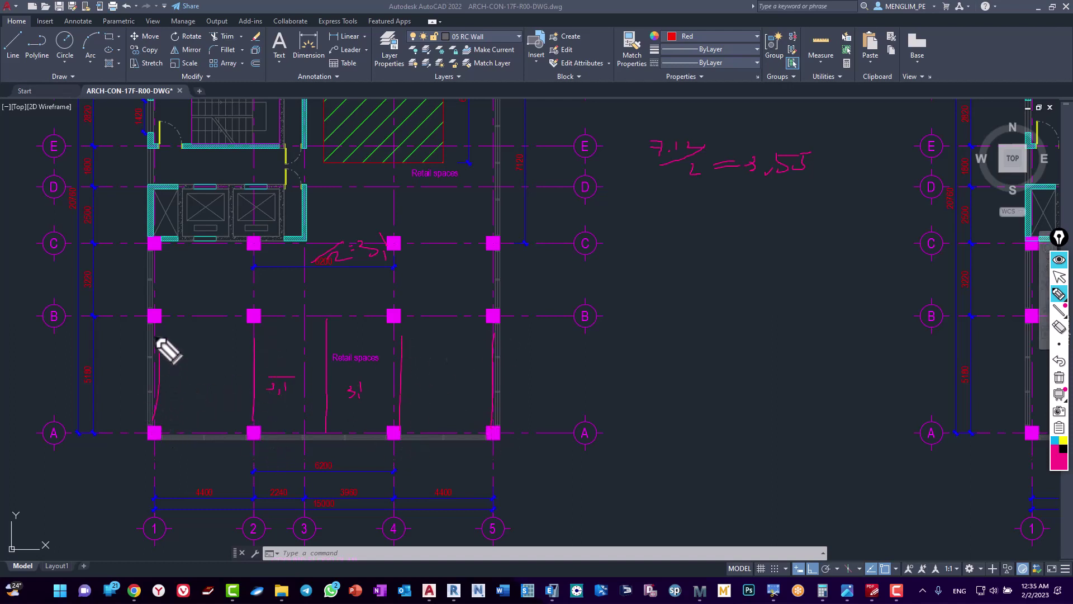
# Step: Sketch red guide strokes around the hatched area and grid D toward the 3.55 note
pyautogui.moveTo(501, 136); pyautogui.dragTo(326, 118)
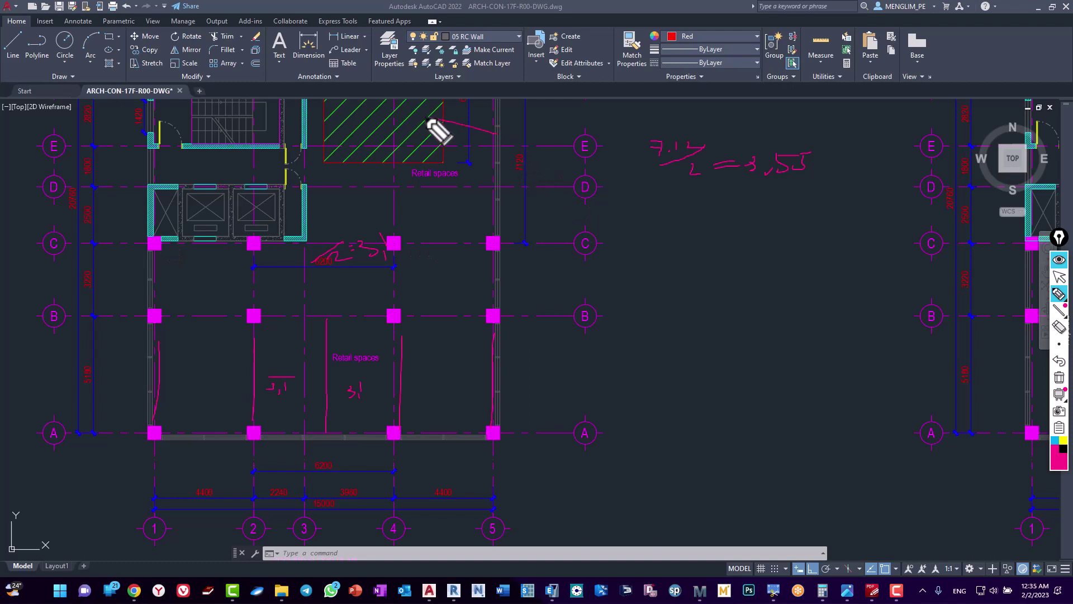
pyautogui.moveTo(514, 137); pyautogui.dragTo(517, 229)
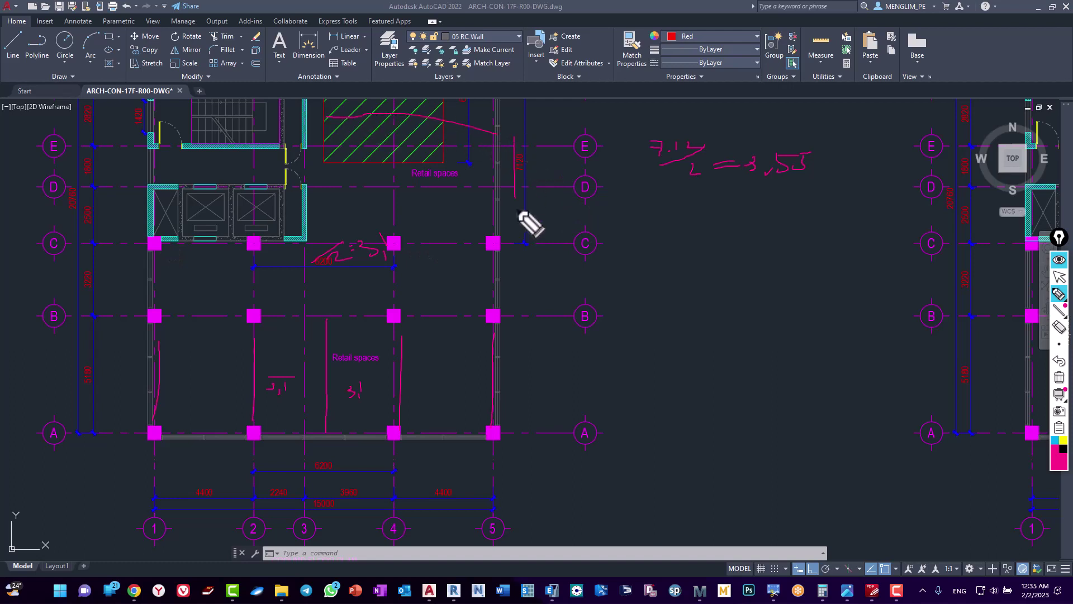
pyautogui.moveTo(563, 180); pyautogui.dragTo(733, 178)
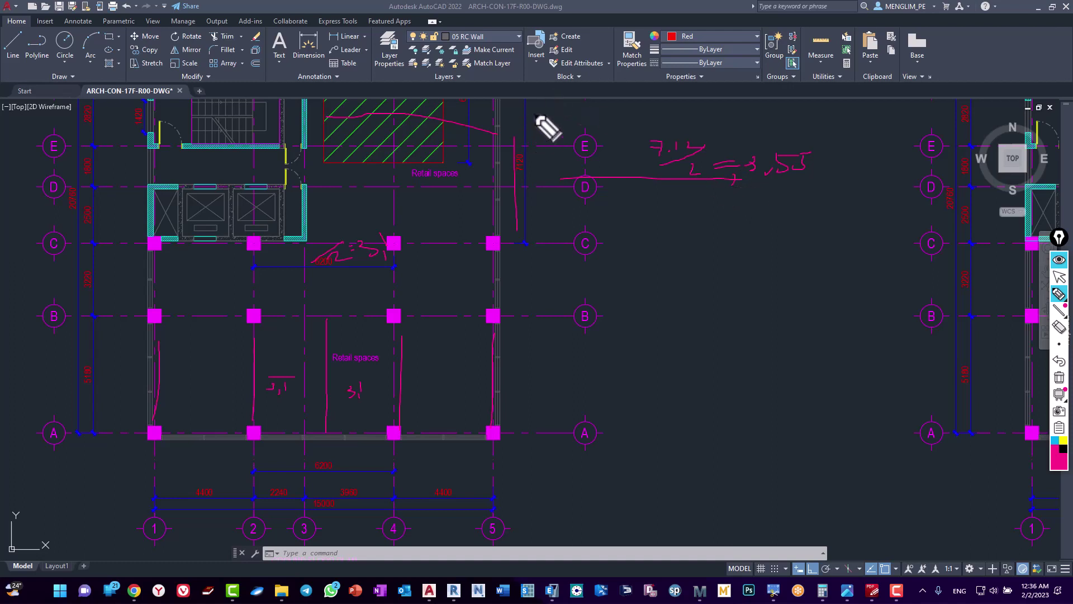
pyautogui.moveTo(535, 106); pyautogui.dragTo(677, 145)
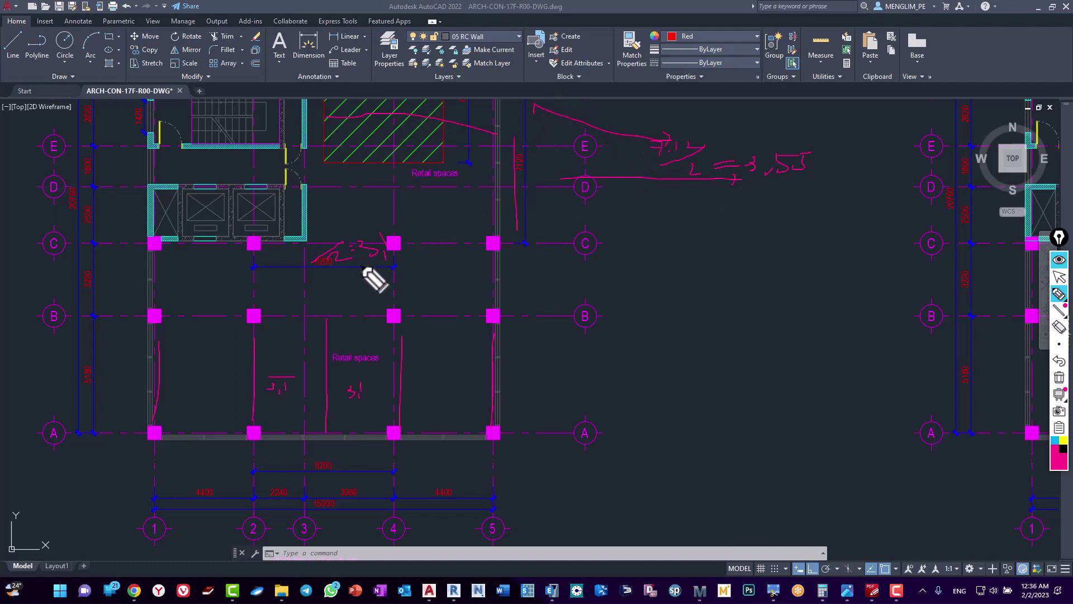
pyautogui.click(1057, 277)
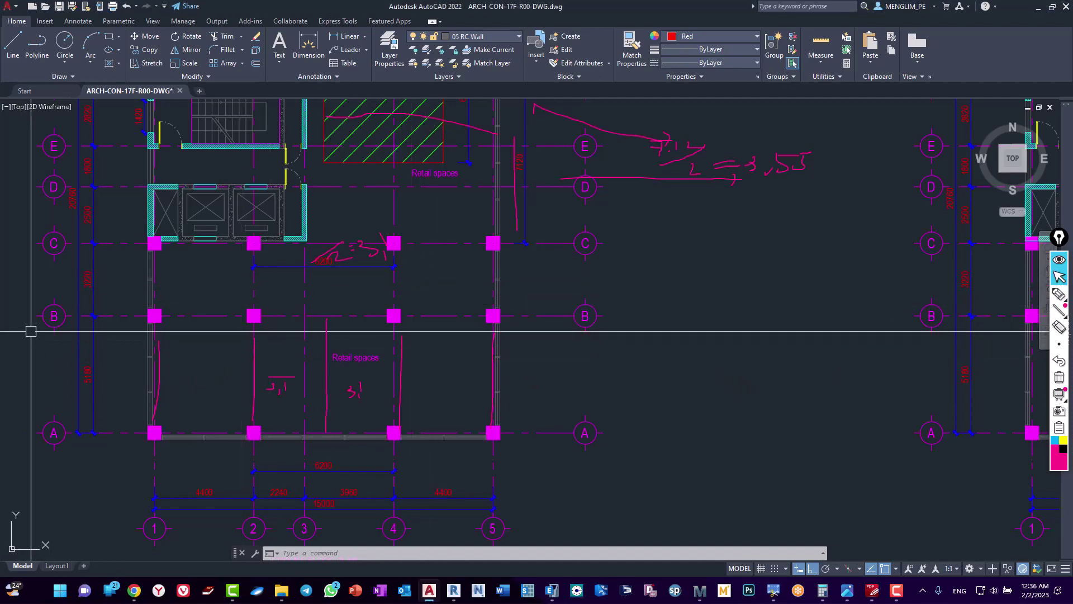
# Step: Pan up to grid line G and clear all the red ink markup
pyautogui.moveTo(29, 331); pyautogui.dragTo(64, 443, button='middle')
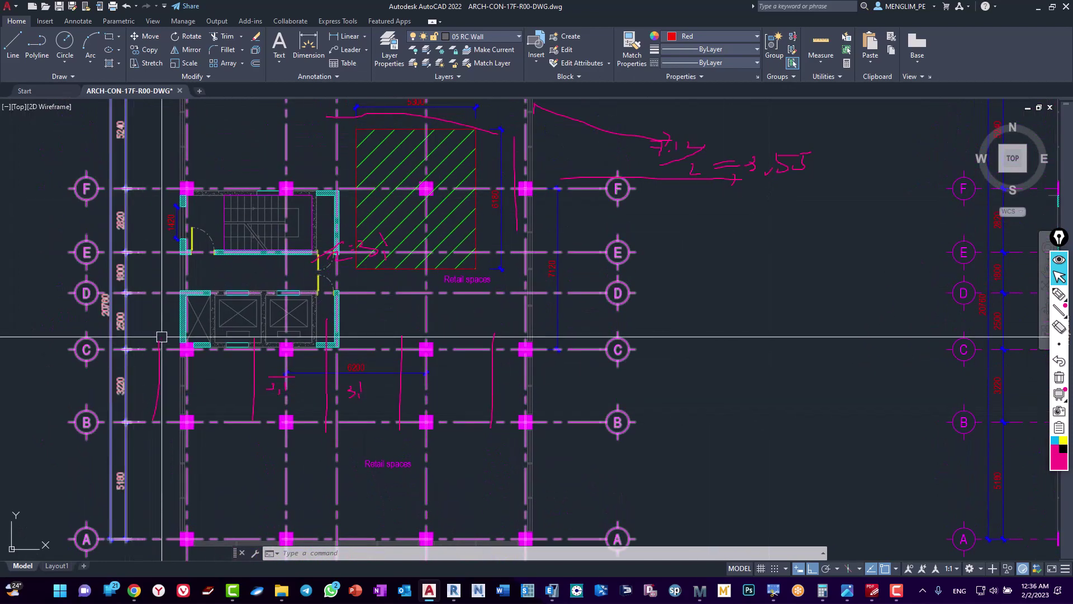
pyautogui.moveTo(168, 323); pyautogui.dragTo(168, 364, button='middle')
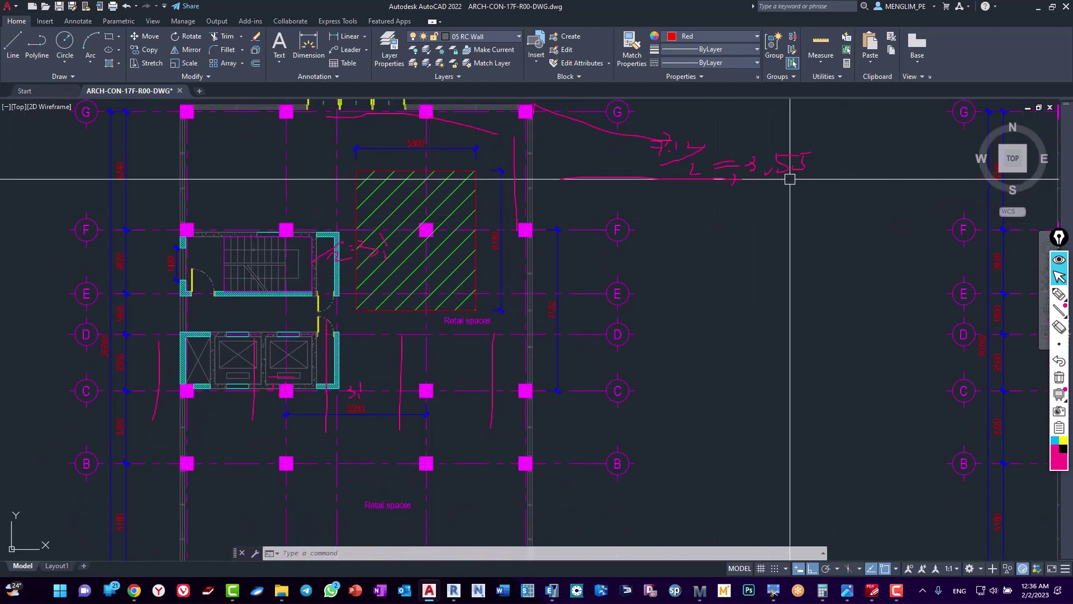
pyautogui.moveTo(788, 175)
pyautogui.mouseDown(button='middle')
pyautogui.moveTo(786, 265)
pyautogui.moveTo(789, 247)
pyautogui.mouseUp(button='middle')
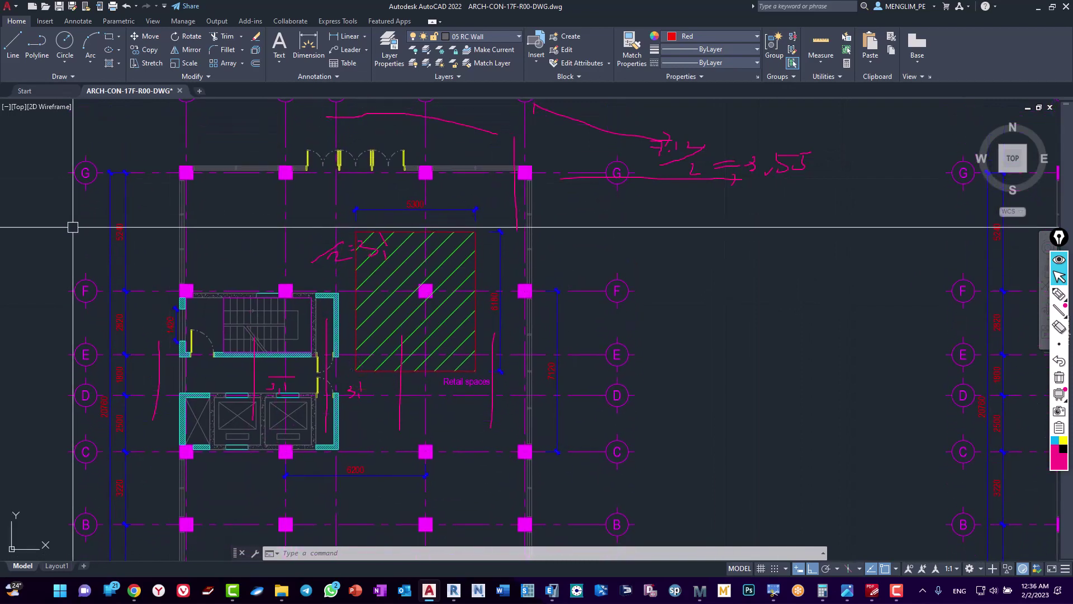
pyautogui.click(1059, 377)
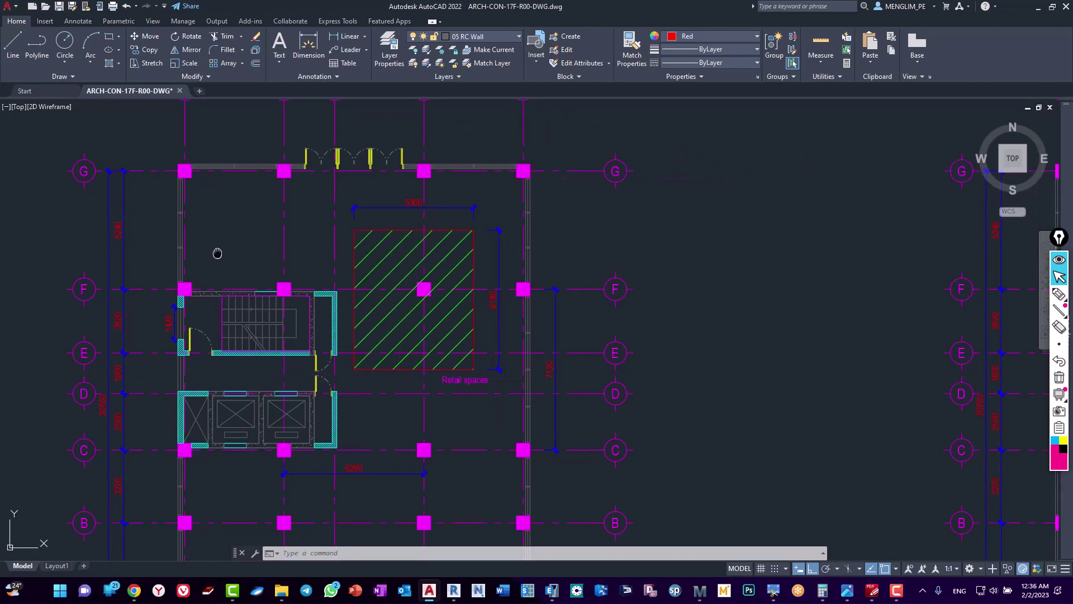
# Step: Delete the hatched area together with its 5300 dimension
pyautogui.scroll(-2, 215, 251)
pyautogui.moveTo(193, 234); pyautogui.dragTo(203, 259, button='middle')
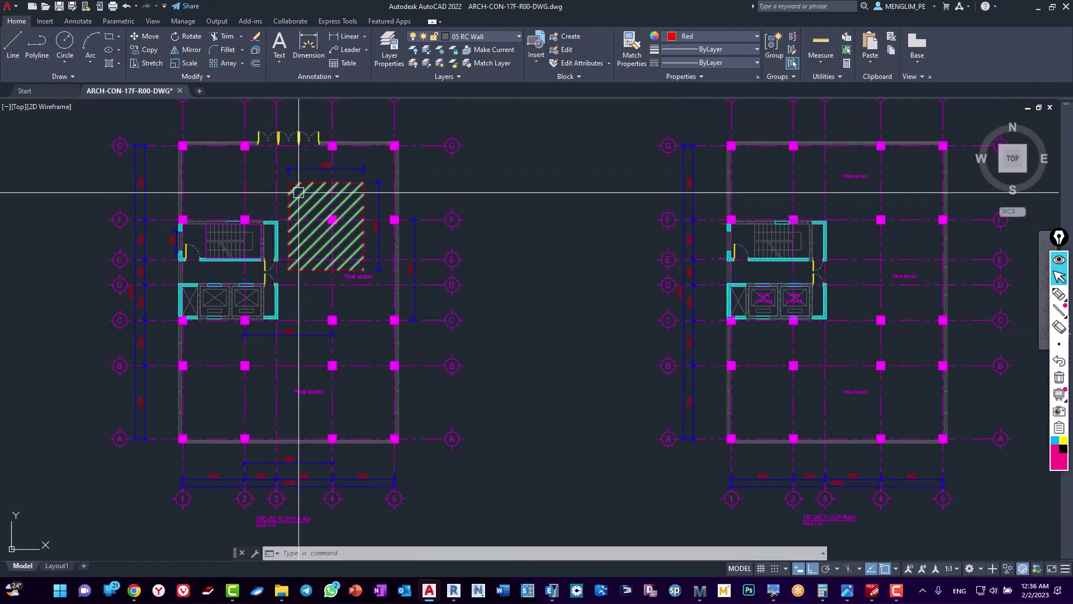
pyautogui.scroll(1, 302, 175)
pyautogui.click(305, 153)
pyautogui.click(294, 197)
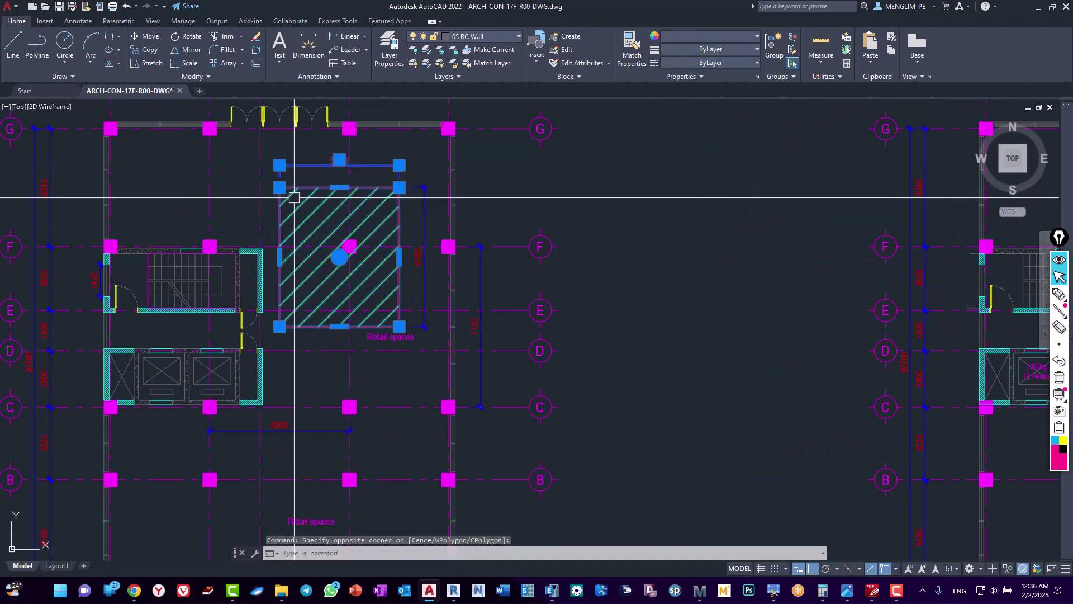
pyautogui.write('de')
pyautogui.press('Return')
# Step: Delete the 4160 and 7120 dimensions from the ground floor plan
pyautogui.click(422, 199)
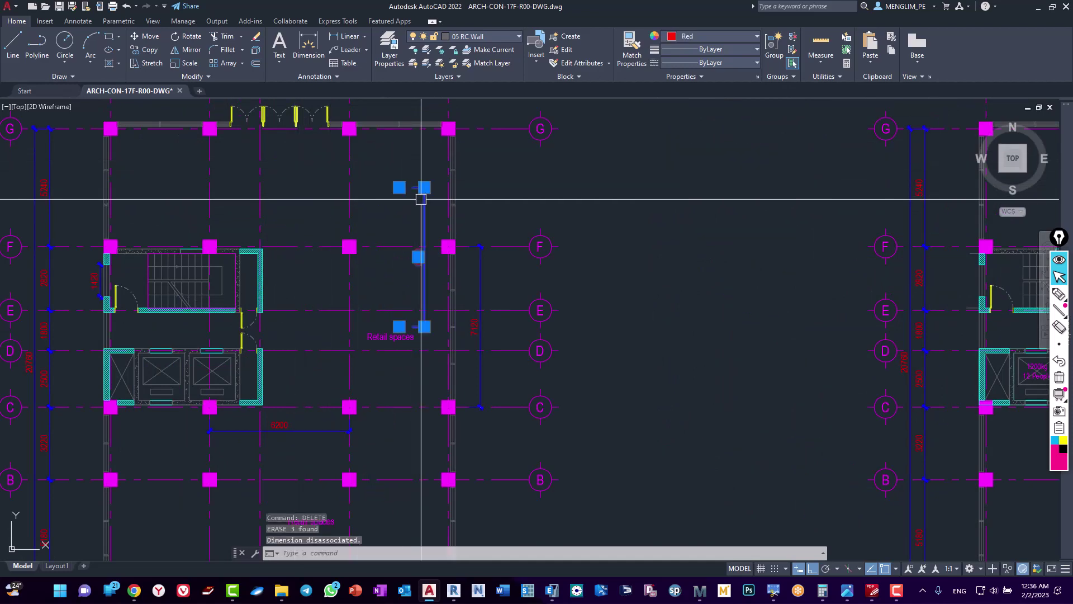
pyautogui.press('Delete')
pyautogui.click(481, 268)
pyautogui.press('Delete')
pyautogui.moveTo(484, 285); pyautogui.dragTo(492, 242, button='middle')
pyautogui.scroll(-2, 491, 242)
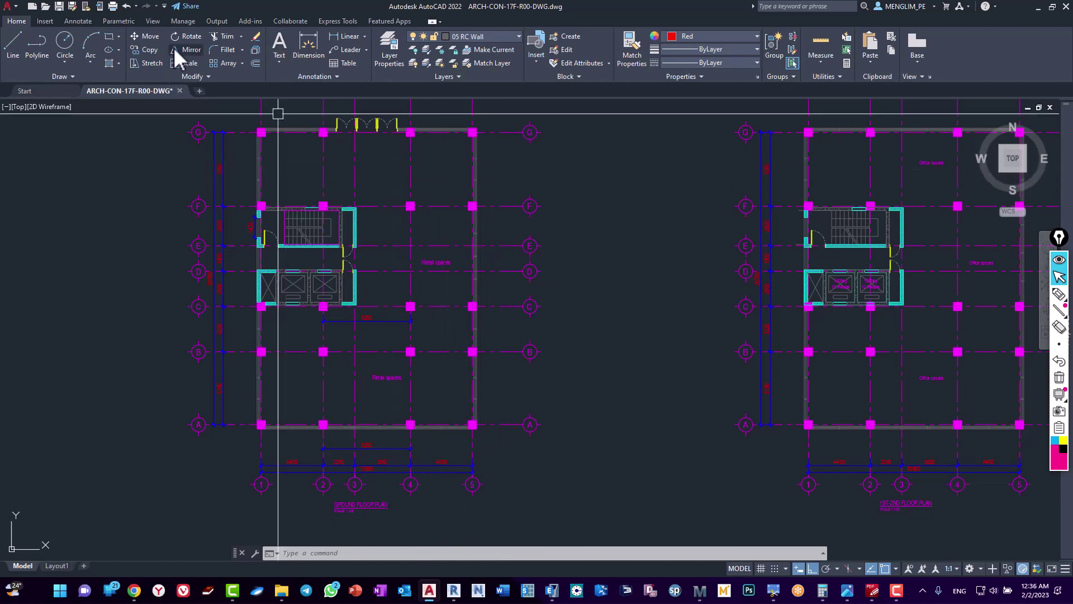
pyautogui.click(1057, 294)
pyautogui.moveTo(407, 126)
pyautogui.mouseDown()
pyautogui.moveTo(474, 129)
pyautogui.moveTo(478, 206)
pyautogui.moveTo(409, 127)
pyautogui.moveTo(438, 178)
pyautogui.moveTo(492, 161)
pyautogui.mouseUp()
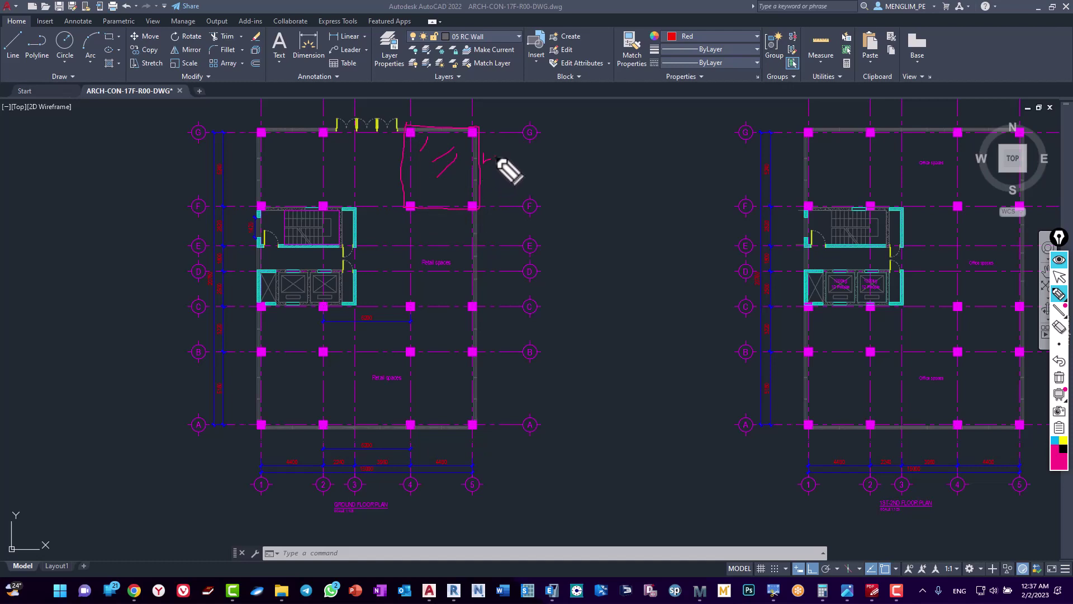
pyautogui.moveTo(491, 159)
pyautogui.mouseDown()
pyautogui.moveTo(542, 153)
pyautogui.moveTo(537, 163)
pyautogui.mouseUp()
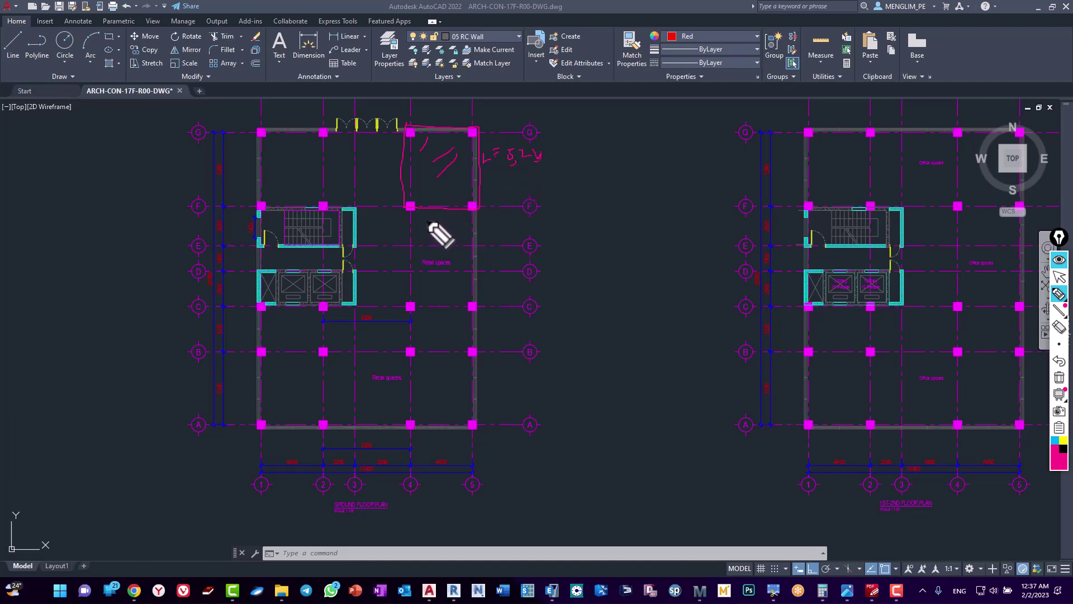
pyautogui.moveTo(428, 216); pyautogui.dragTo(451, 229)
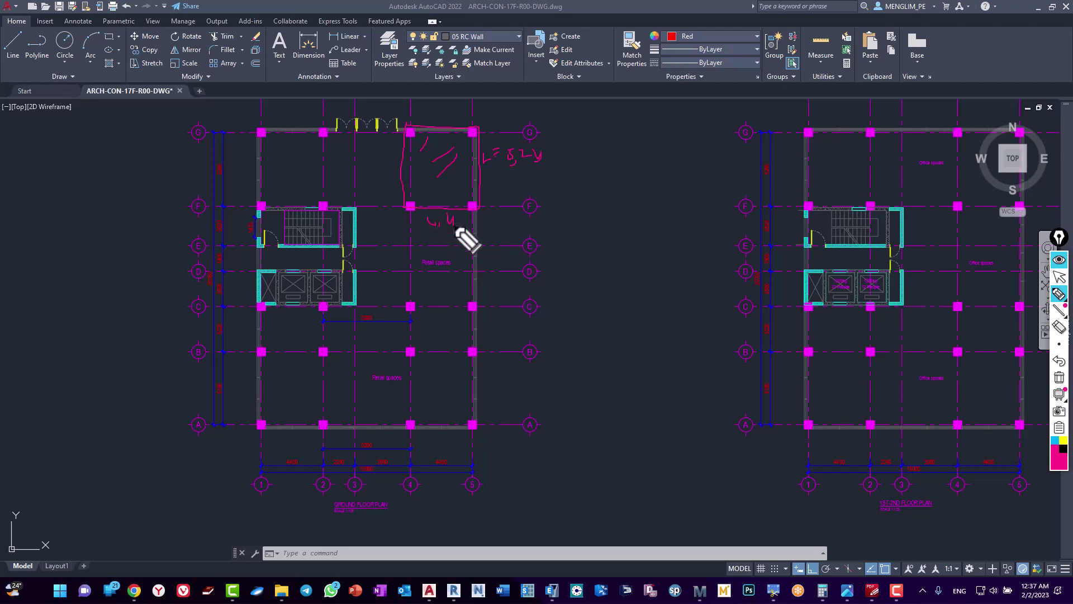
pyautogui.click(1059, 276)
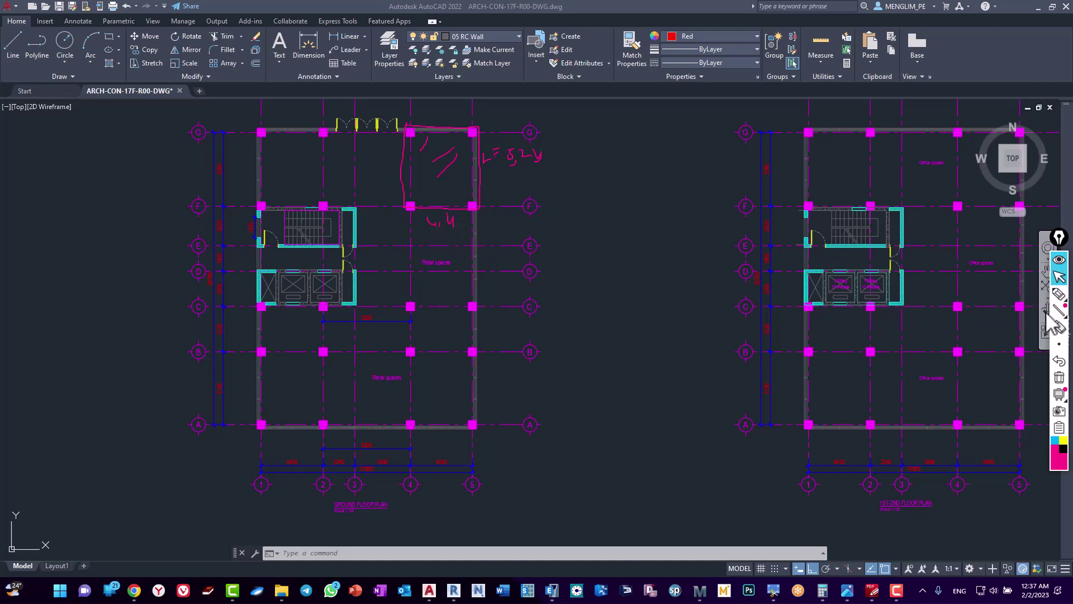
pyautogui.click(1059, 377)
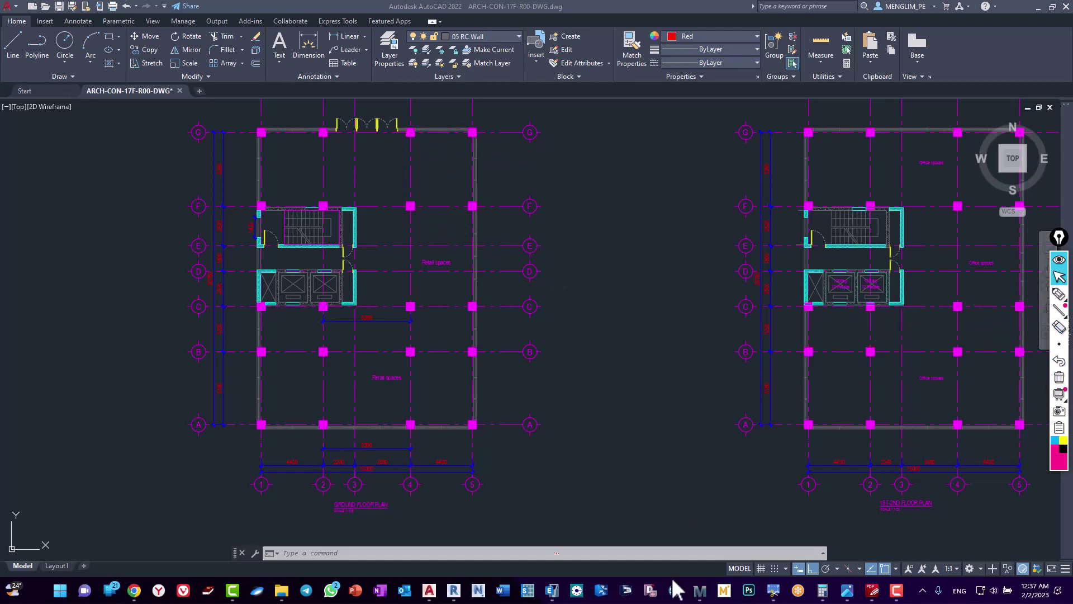
# Step: In Mathcad, review La and Lb and insert a blank line above Perimeter
pyautogui.click(700, 590)
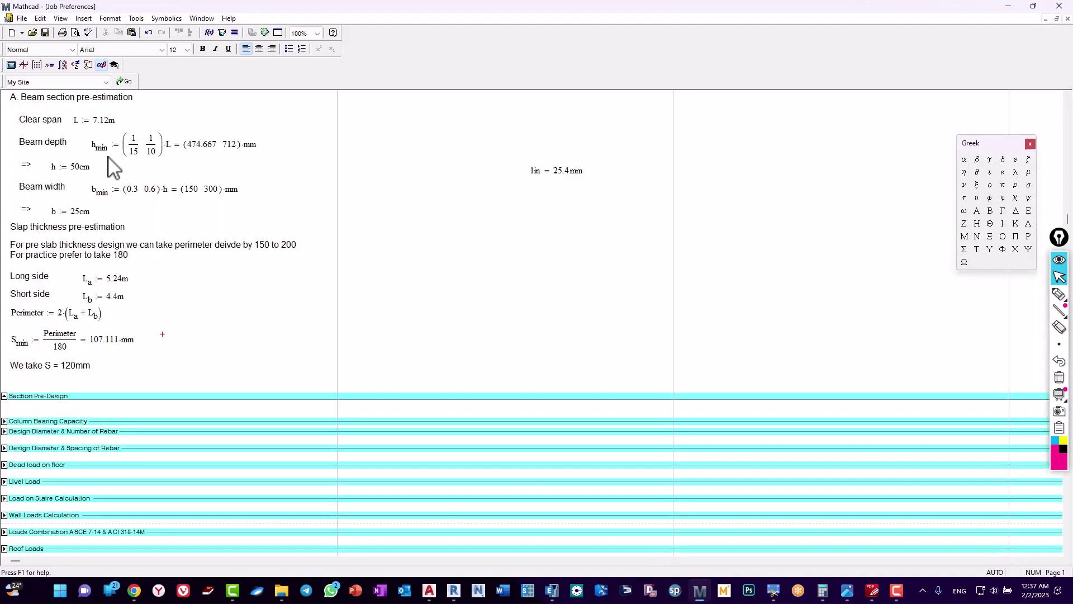
pyautogui.click(110, 279)
pyautogui.click(157, 294)
pyautogui.click(115, 301)
pyautogui.click(162, 303)
pyautogui.press('Return')
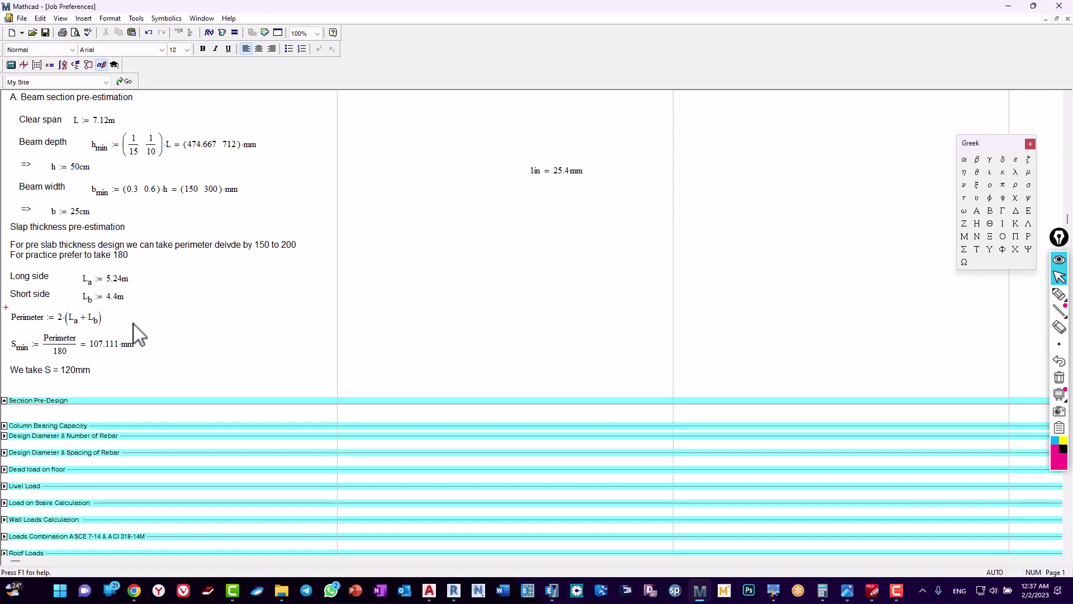
# Step: Review the S_min = 107.111 mm slab thickness result
pyautogui.click(56, 351)
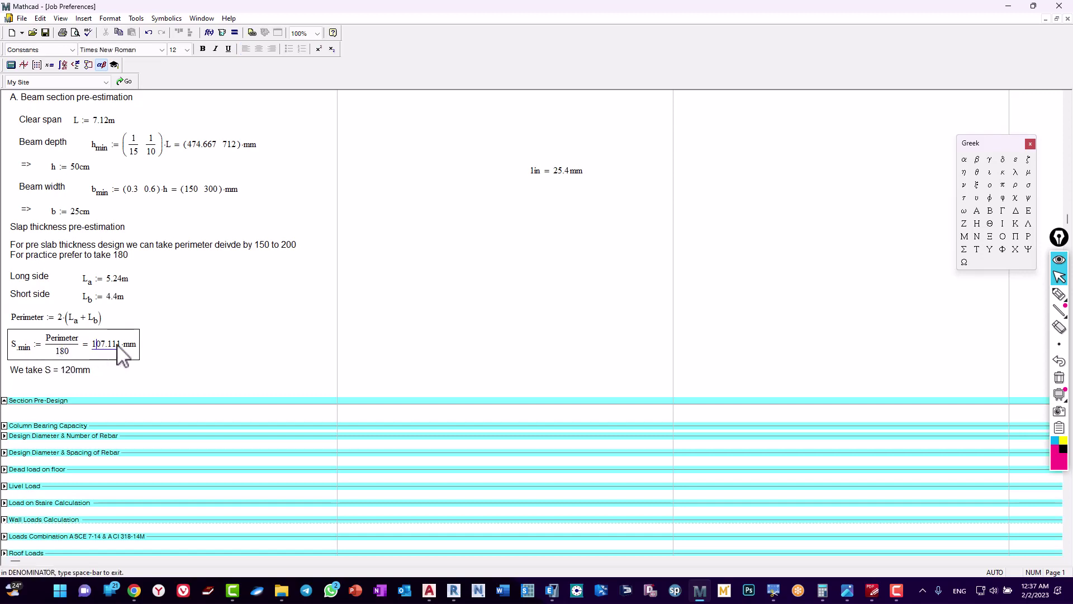
pyautogui.click(162, 338)
pyautogui.click(106, 355)
pyautogui.click(153, 346)
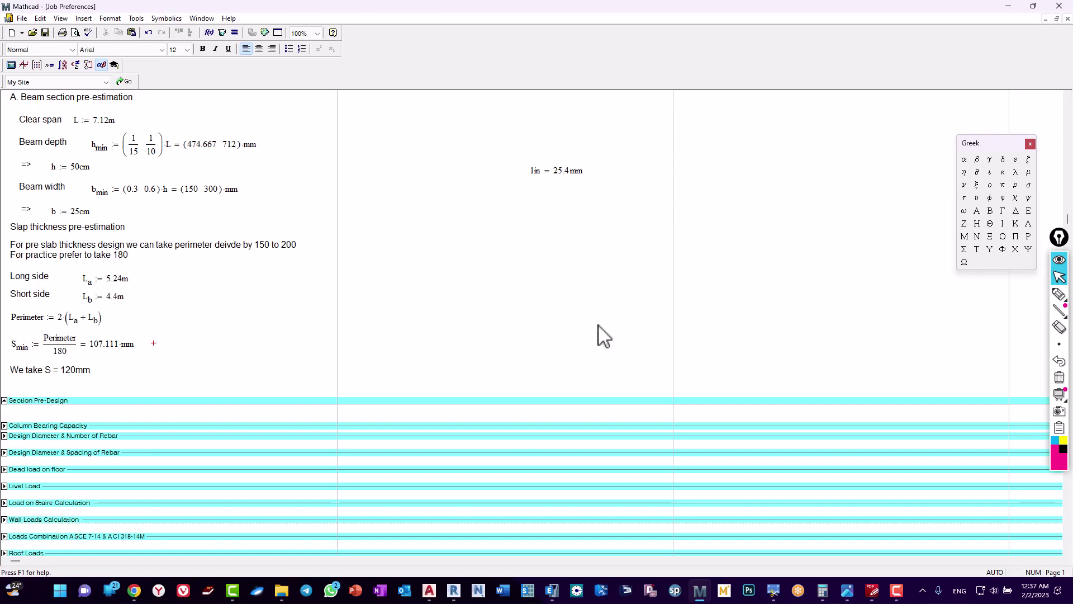
pyautogui.click(1059, 294)
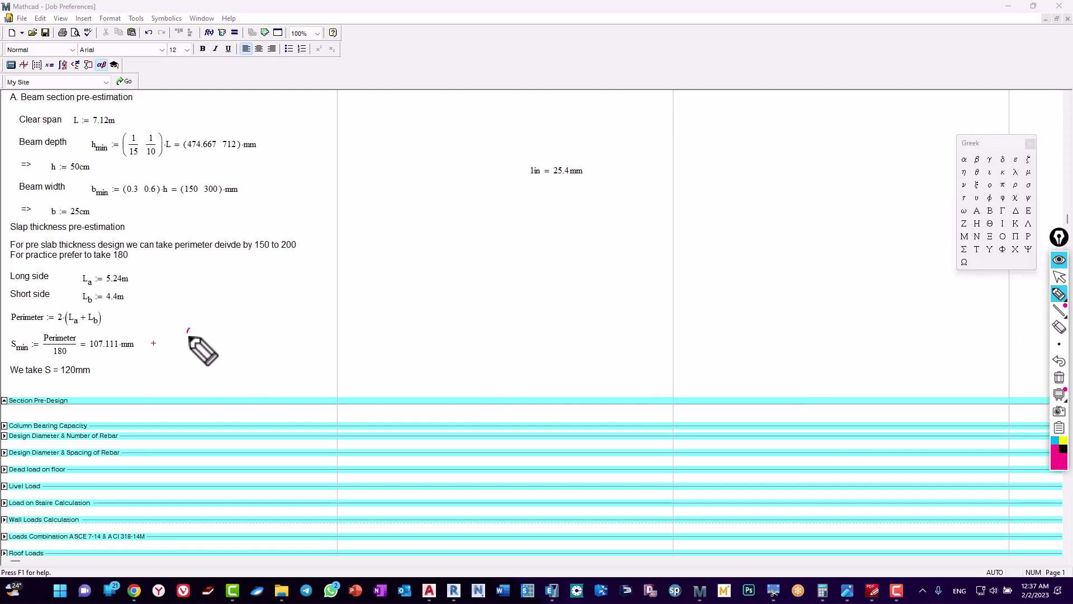
# Step: Handwrite the 107 mm minimum and candidate thicknesses 110, 120, 125, ticking 120
pyautogui.moveTo(173, 340)
pyautogui.mouseDown()
pyautogui.moveTo(191, 329)
pyautogui.moveTo(244, 343)
pyautogui.moveTo(252, 326)
pyautogui.moveTo(274, 335)
pyautogui.moveTo(353, 317)
pyautogui.mouseUp()
pyautogui.click(292, 330)
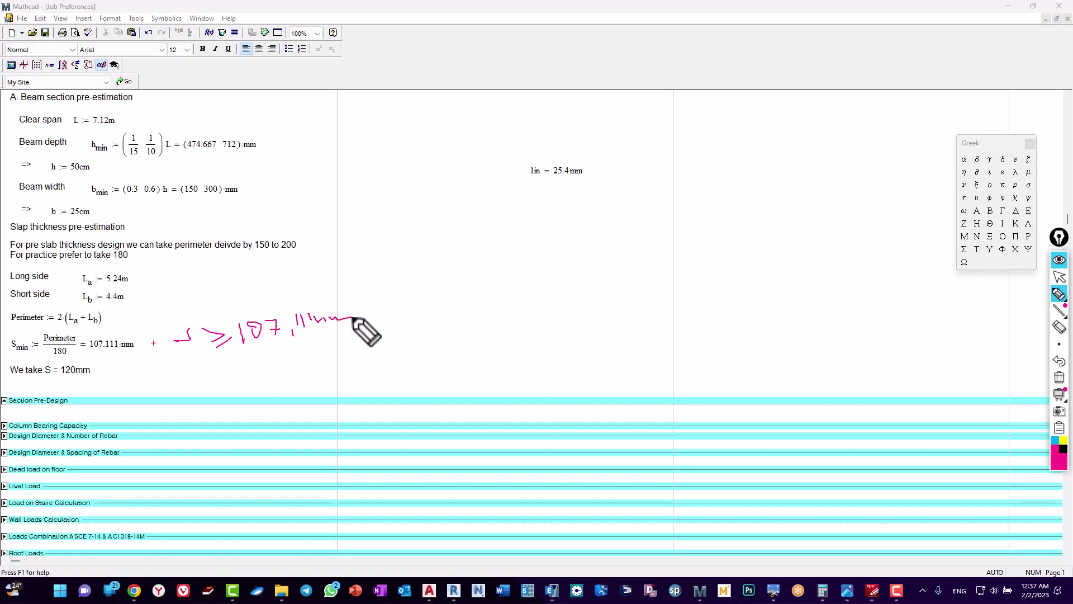
pyautogui.moveTo(223, 353); pyautogui.dragTo(338, 353)
pyautogui.moveTo(348, 337)
pyautogui.mouseDown()
pyautogui.moveTo(349, 352)
pyautogui.moveTo(366, 331)
pyautogui.moveTo(378, 358)
pyautogui.mouseUp()
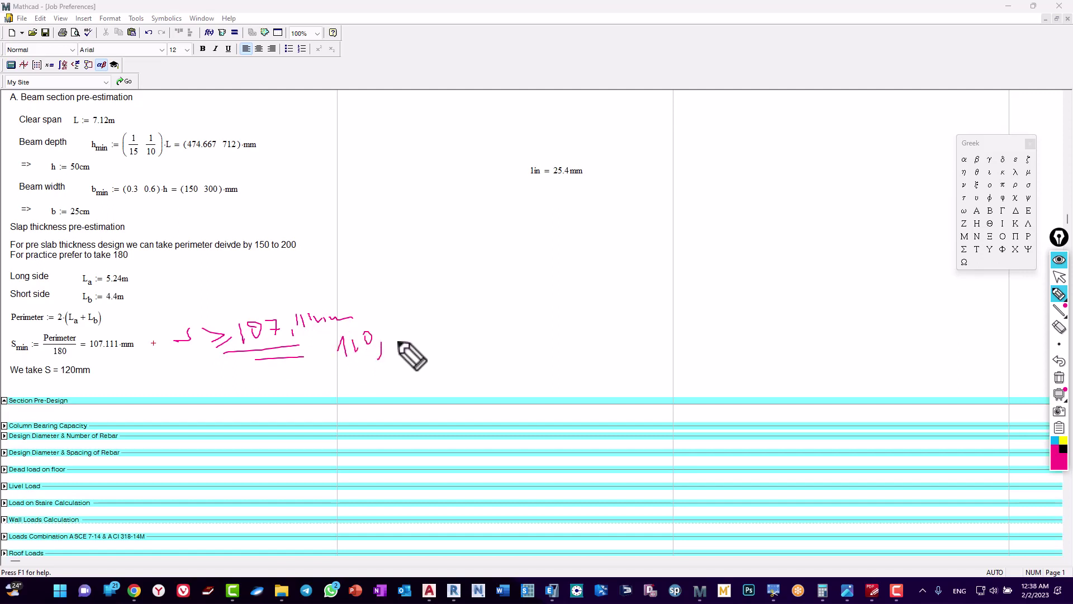
pyautogui.moveTo(406, 321)
pyautogui.mouseDown()
pyautogui.moveTo(405, 335)
pyautogui.moveTo(482, 322)
pyautogui.moveTo(506, 334)
pyautogui.moveTo(510, 314)
pyautogui.mouseUp()
pyautogui.moveTo(373, 370); pyautogui.dragTo(540, 336)
pyautogui.moveTo(469, 357); pyautogui.dragTo(540, 338)
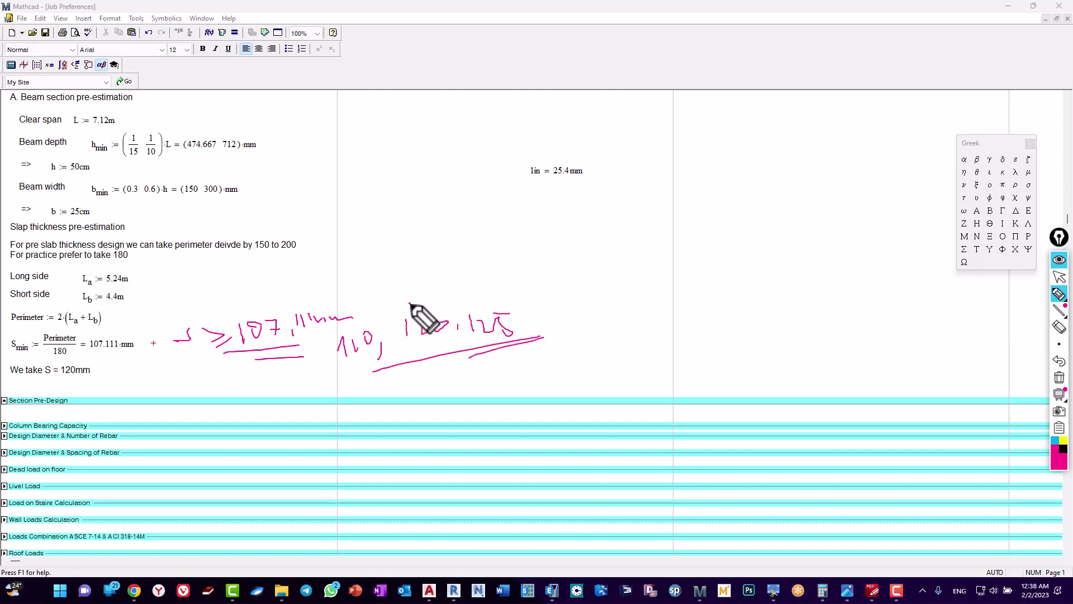
pyautogui.moveTo(409, 306); pyautogui.dragTo(425, 272)
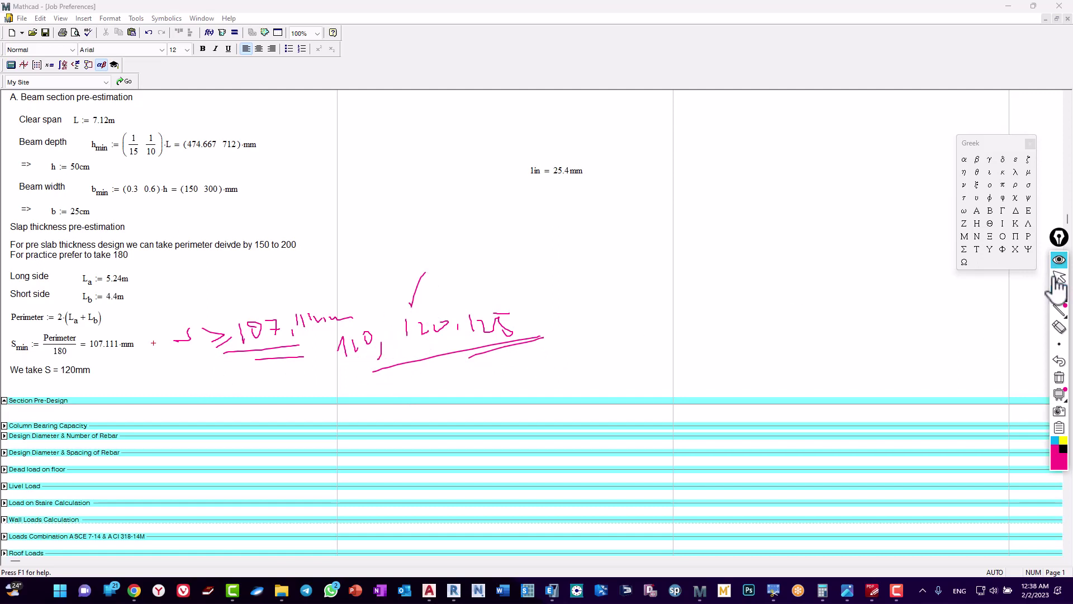
# Step: Clear the ink, review the 'We take S = 120mm' note, and bring ETABS forward
pyautogui.moveTo(1058, 344)
pyautogui.click(1059, 377)
pyautogui.click(1059, 277)
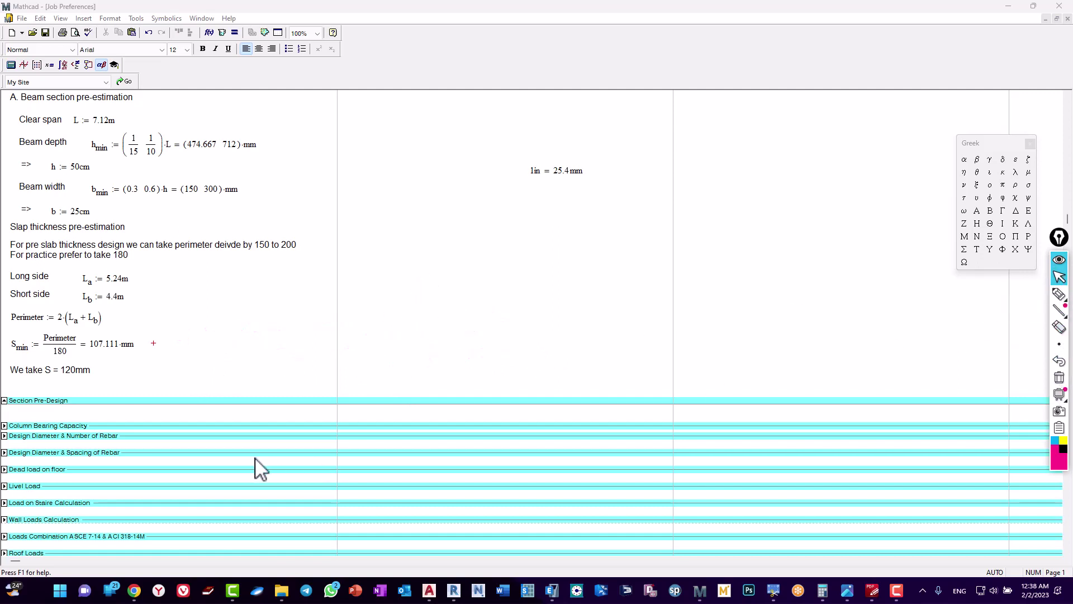
pyautogui.click(63, 370)
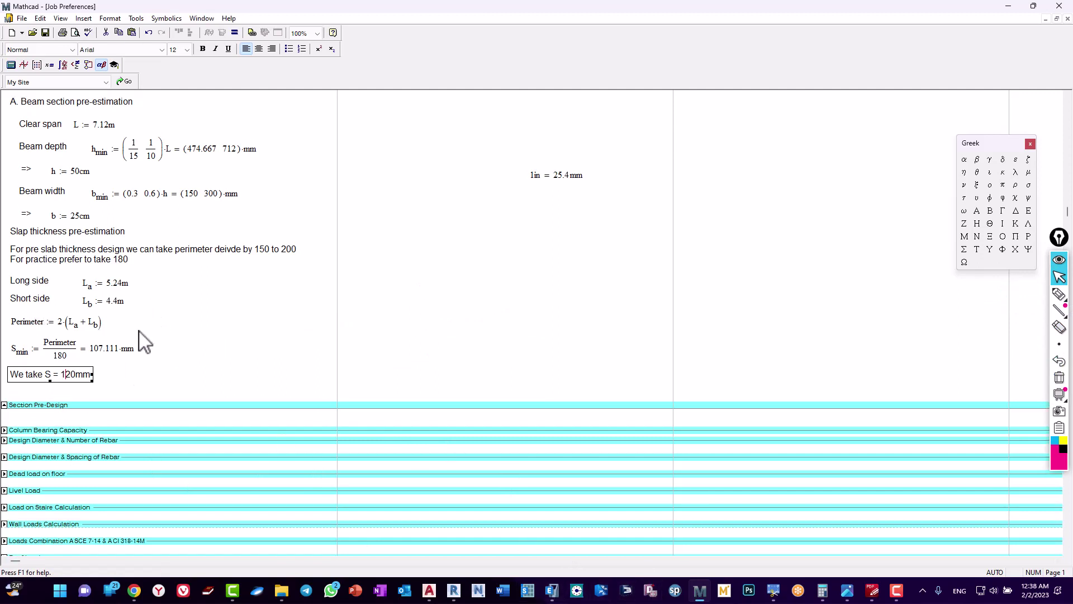
pyautogui.scroll(1, 144, 341)
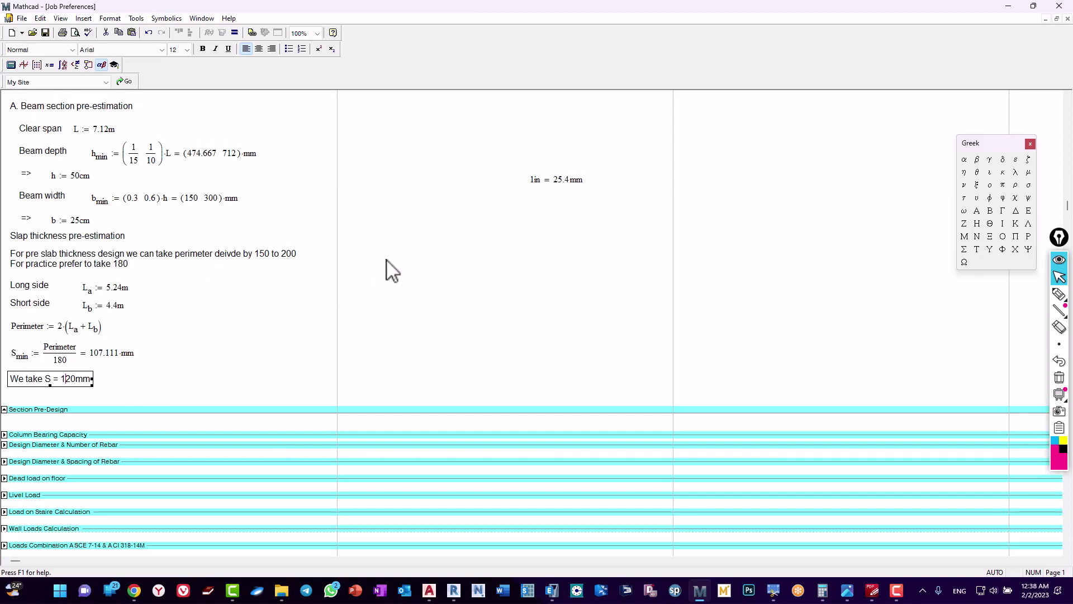
pyautogui.click(154, 339)
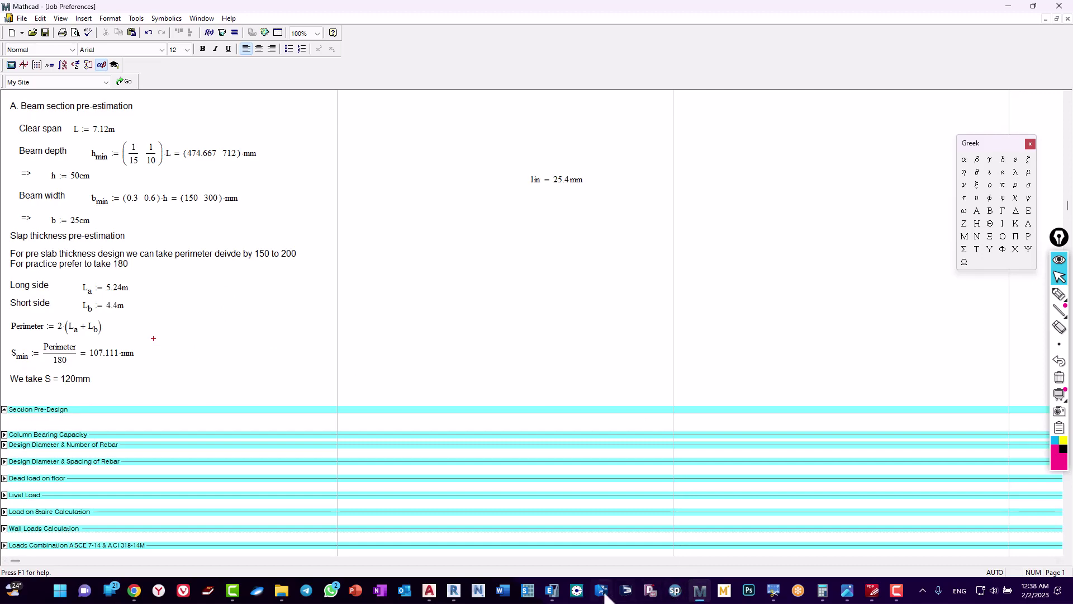
pyautogui.click(553, 591)
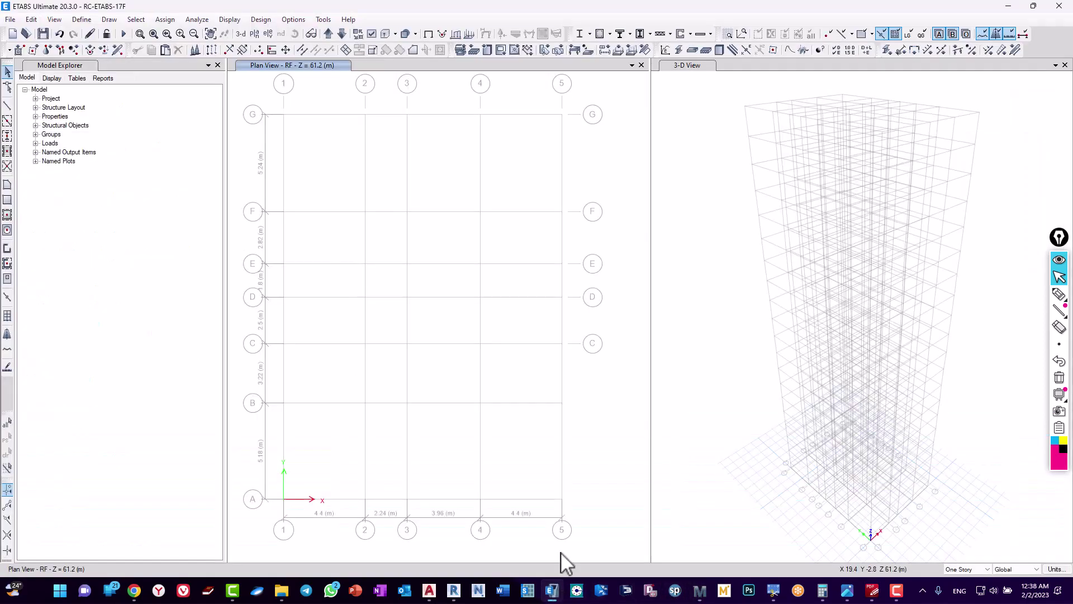
# Step: Add slab section S12 as a copied property with C25 concrete and Shell-Thin modeling
pyautogui.click(83, 19)
pyautogui.moveTo(116, 52)
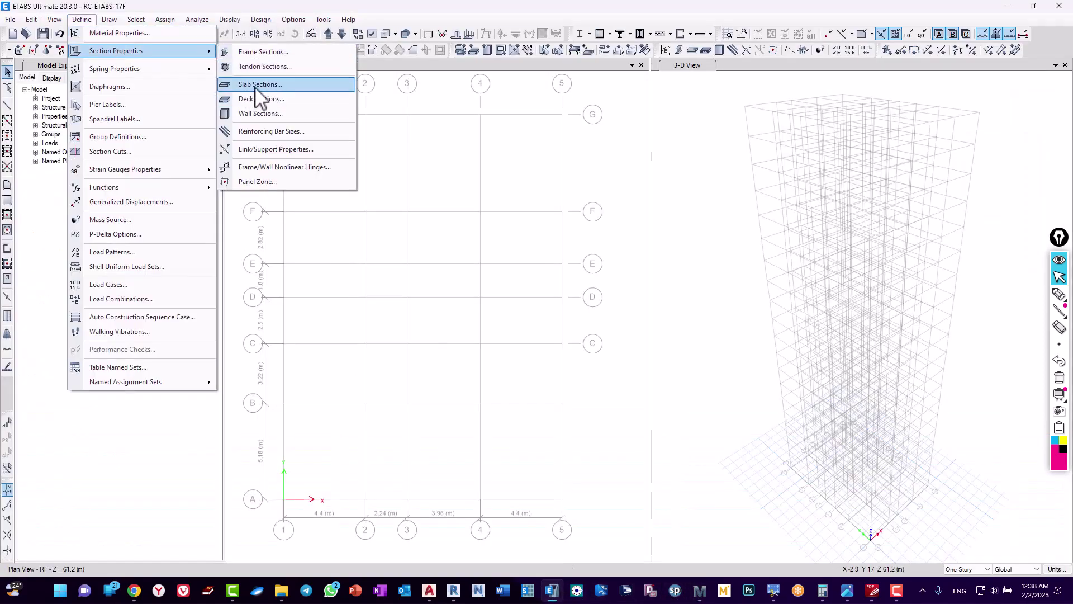
pyautogui.click(268, 86)
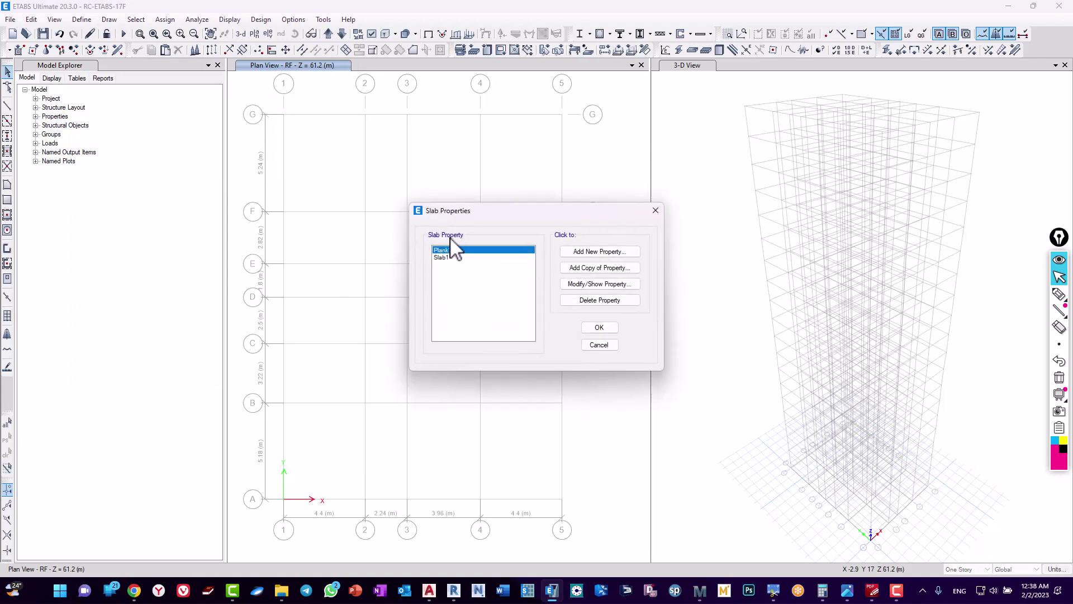
pyautogui.moveTo(459, 213); pyautogui.dragTo(356, 195)
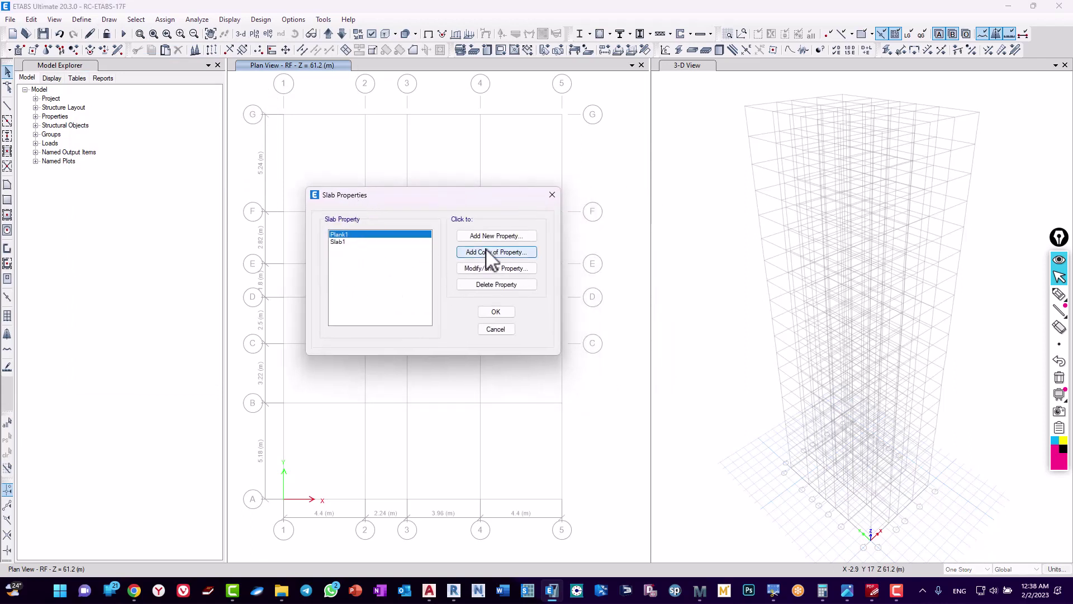
pyautogui.click(495, 236)
pyautogui.write('S12')
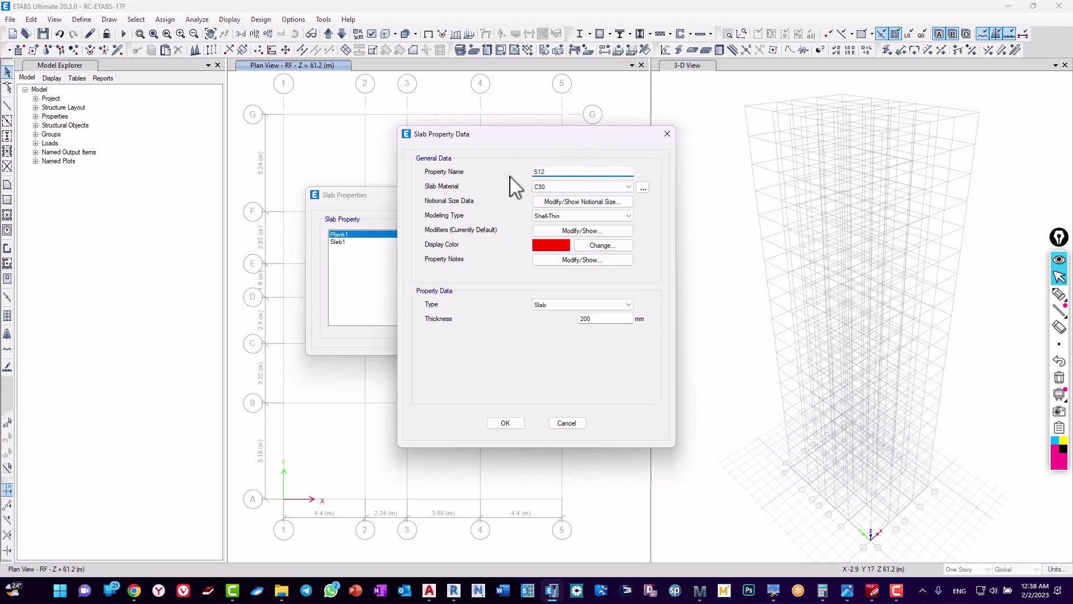
pyautogui.click(552, 186)
pyautogui.click(549, 235)
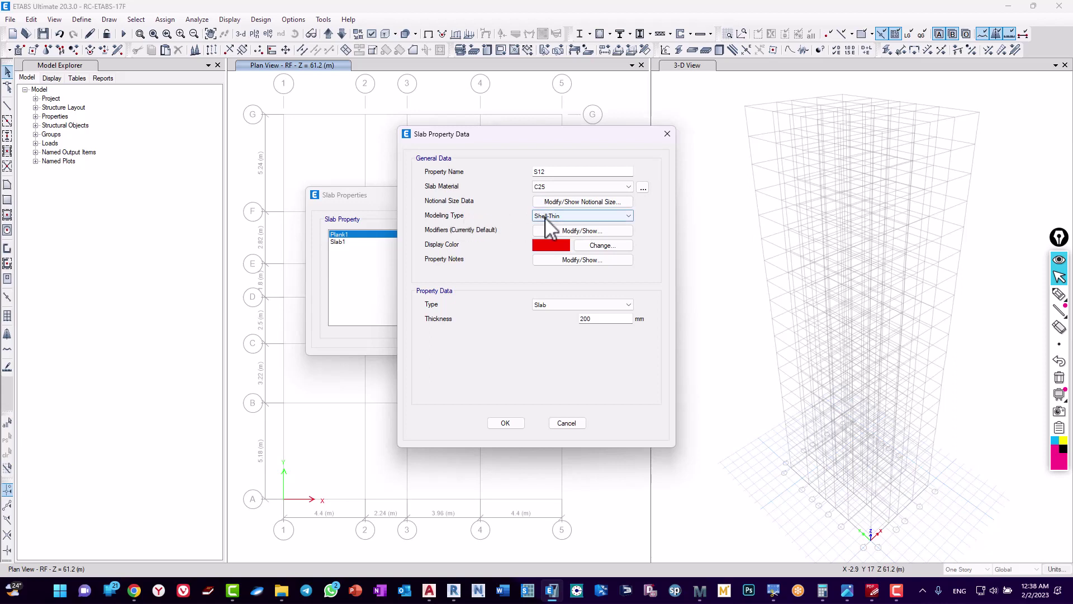
pyautogui.click(559, 216)
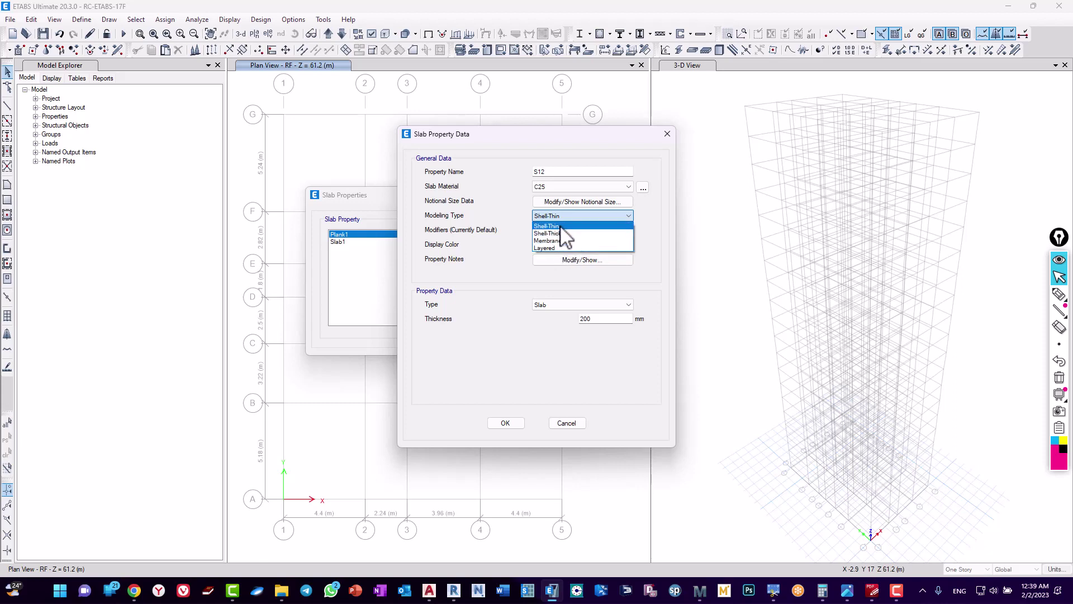
pyautogui.click(551, 226)
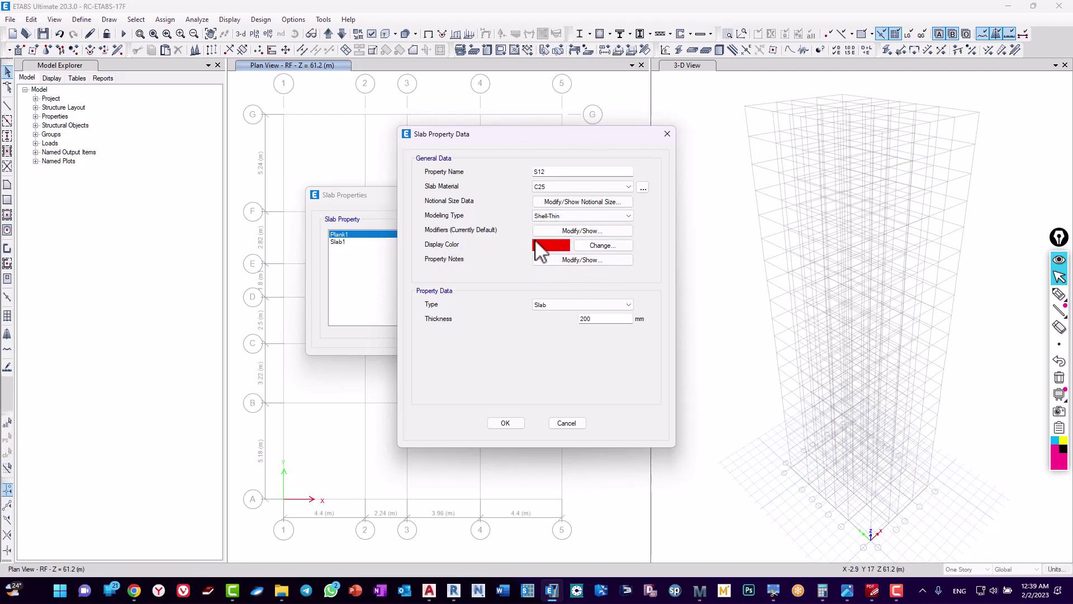
# Step: Give S12 a grey display colour, Slab type and 120 mm thickness, and save it
pyautogui.click(590, 249)
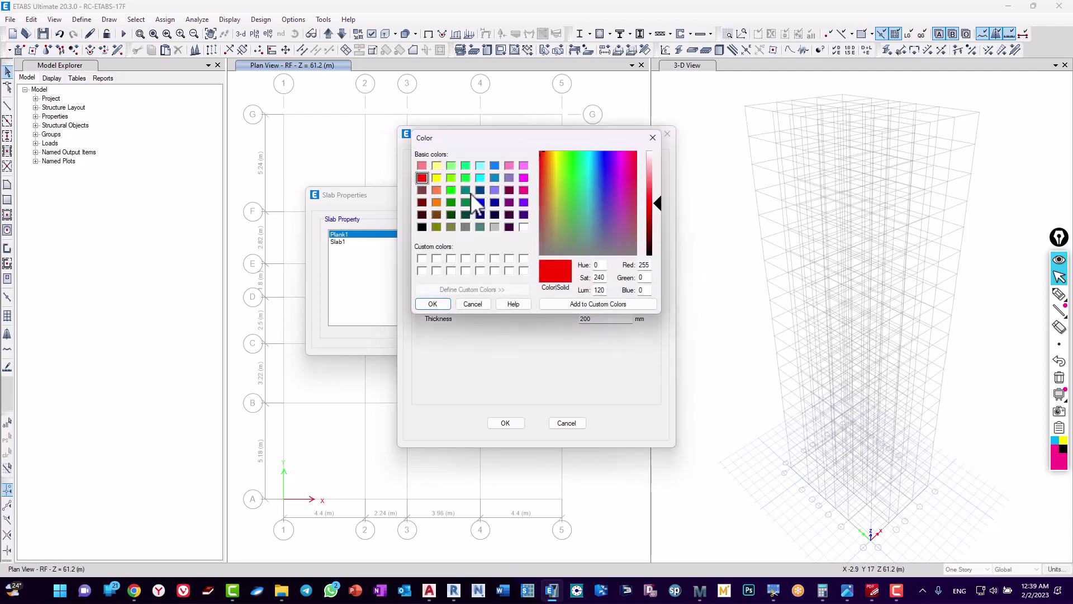
pyautogui.click(465, 227)
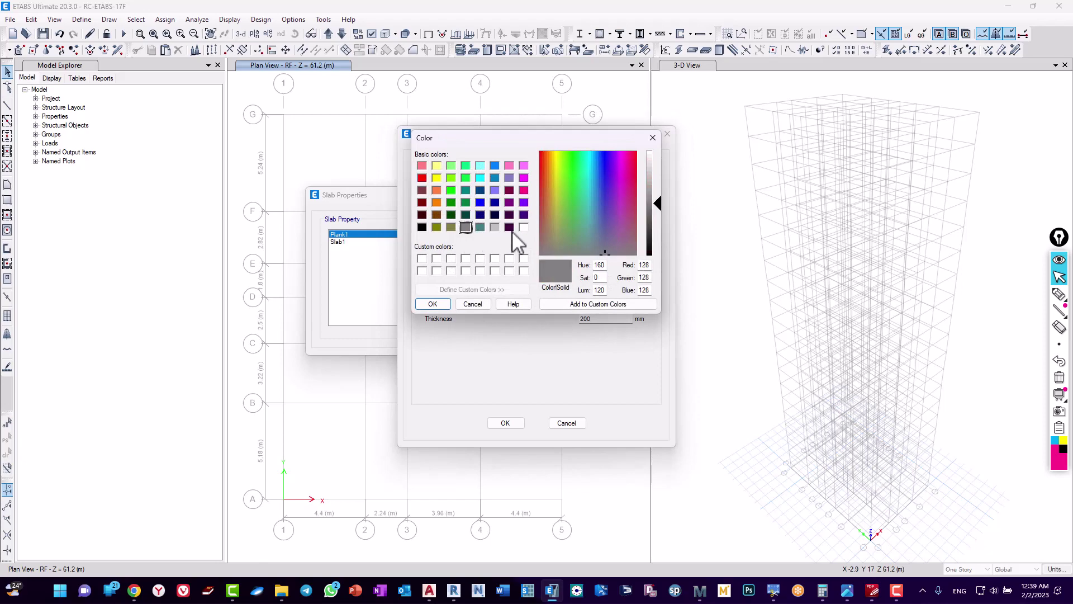
pyautogui.click(433, 303)
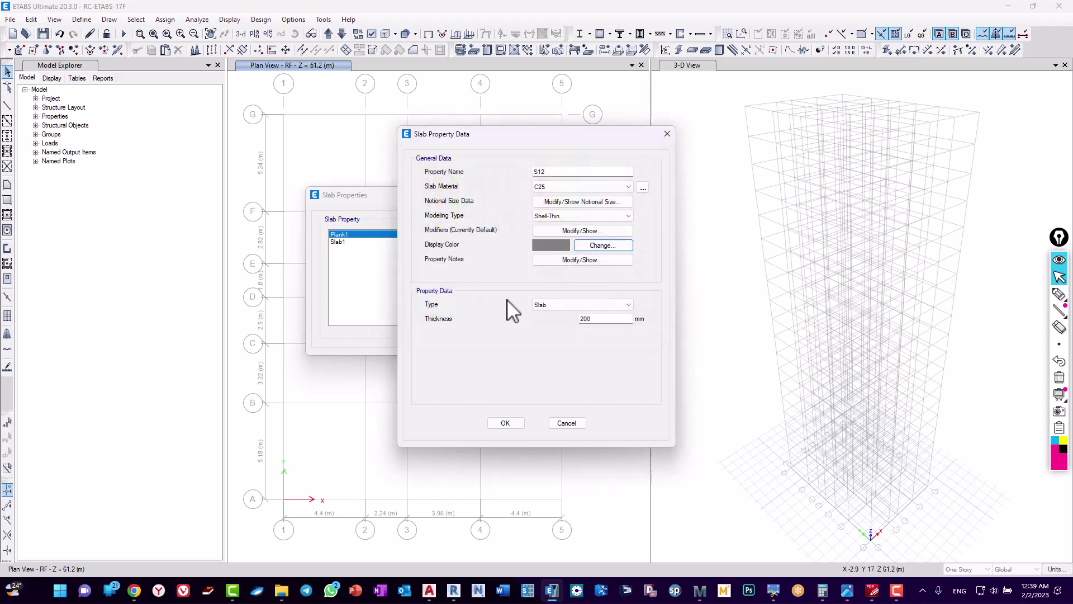
pyautogui.click(538, 304)
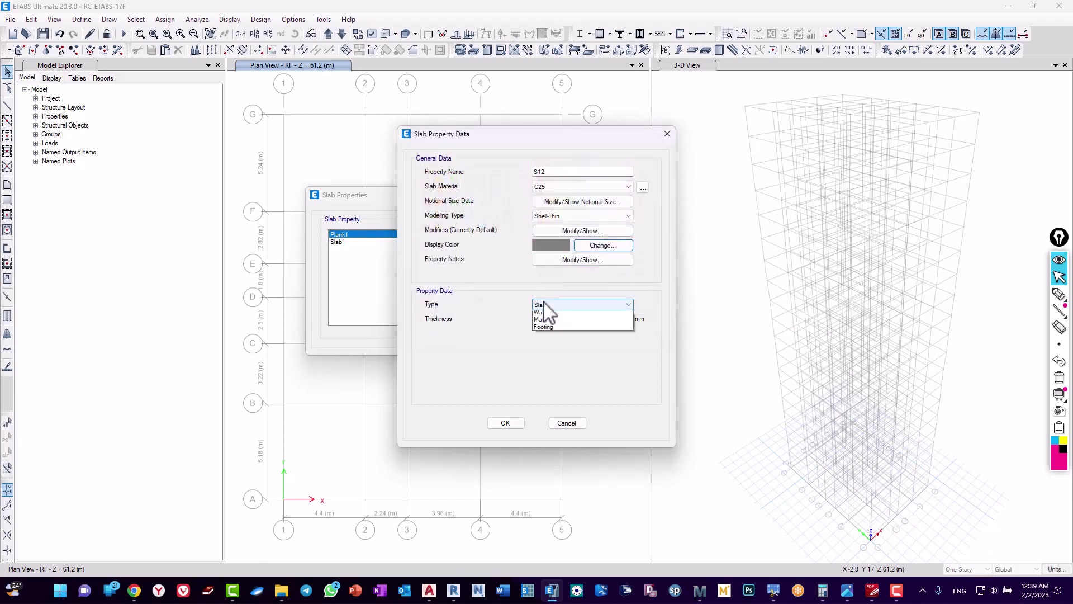
pyautogui.click(553, 314)
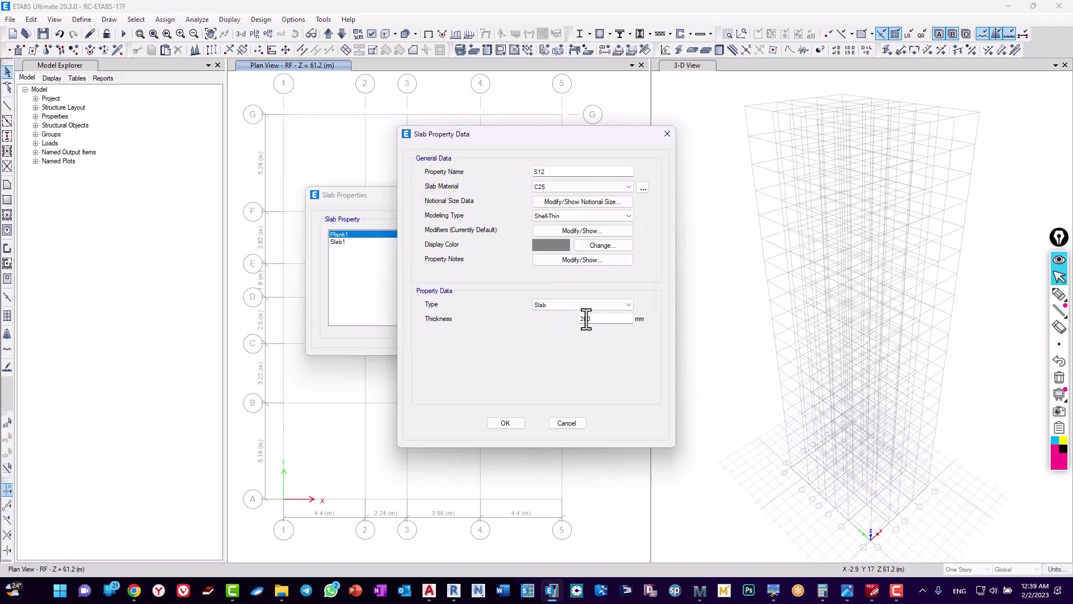
pyautogui.doubleClick(582, 319)
pyautogui.click(508, 423)
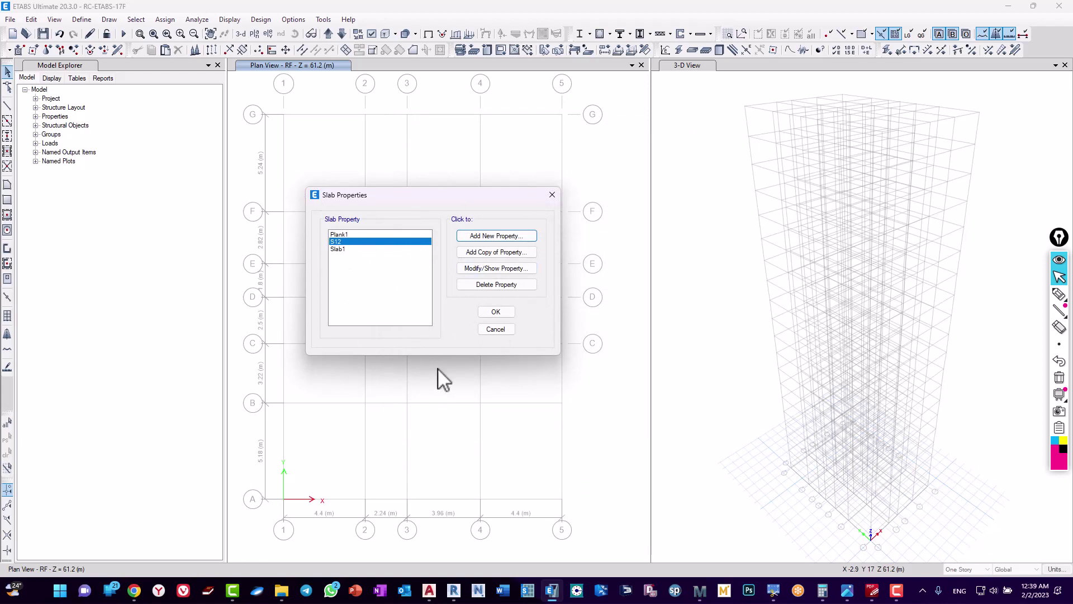
# Step: Glance over the AutoCAD floor plan, then bring the Mathcad worksheet back
pyautogui.click(429, 589)
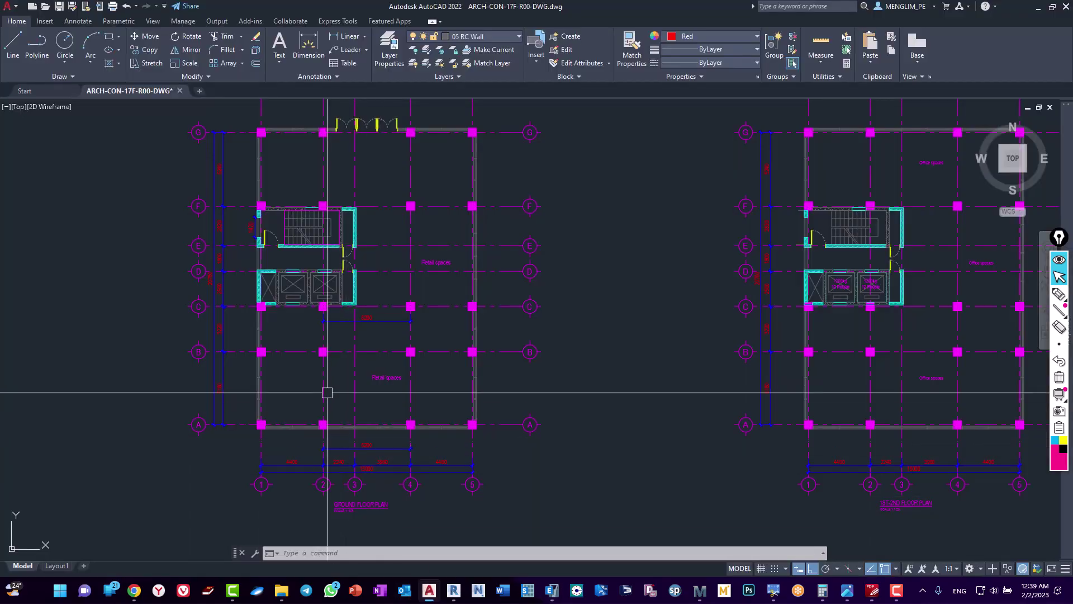
pyautogui.scroll(3, 307, 220)
pyautogui.scroll(3, 306, 221)
pyautogui.scroll(-2, 323, 230)
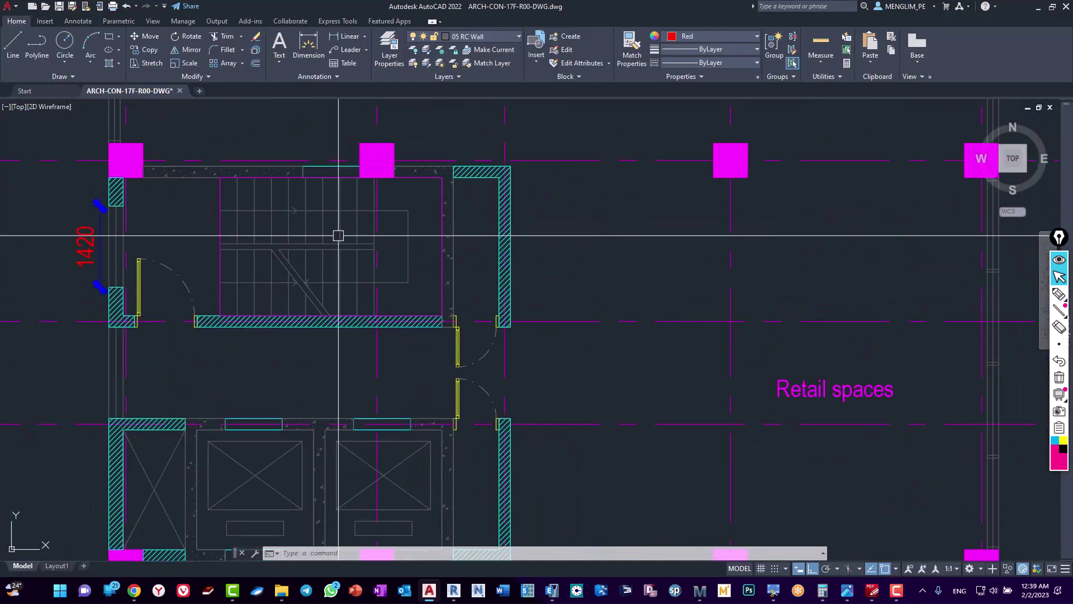
pyautogui.click(699, 591)
# Step: Scroll down the Mathcad worksheet and expand the Load on Staire Calculation section
pyautogui.scroll(-1, 297, 263)
pyautogui.scroll(-2, 193, 342)
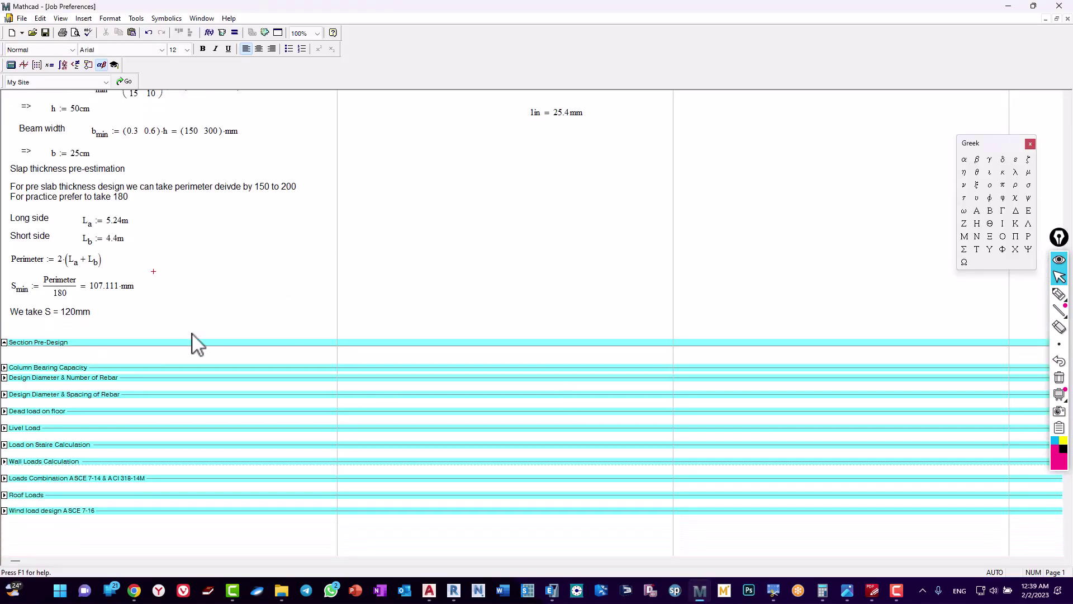
pyautogui.scroll(-1, 192, 341)
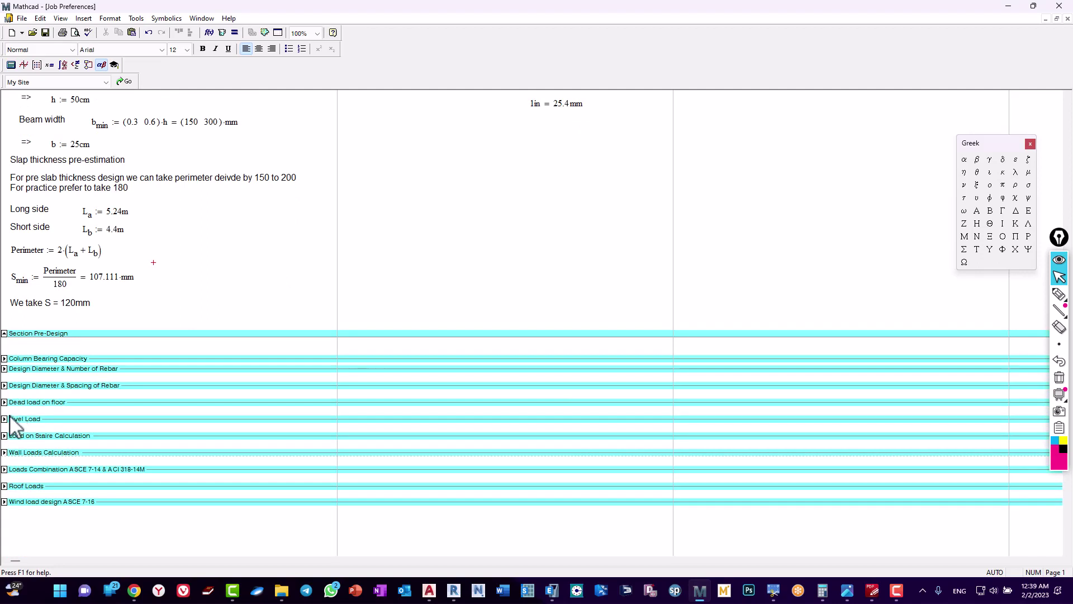
pyautogui.scroll(-1, 15, 391)
pyautogui.scroll(-1, 21, 391)
pyautogui.scroll(-1, 25, 391)
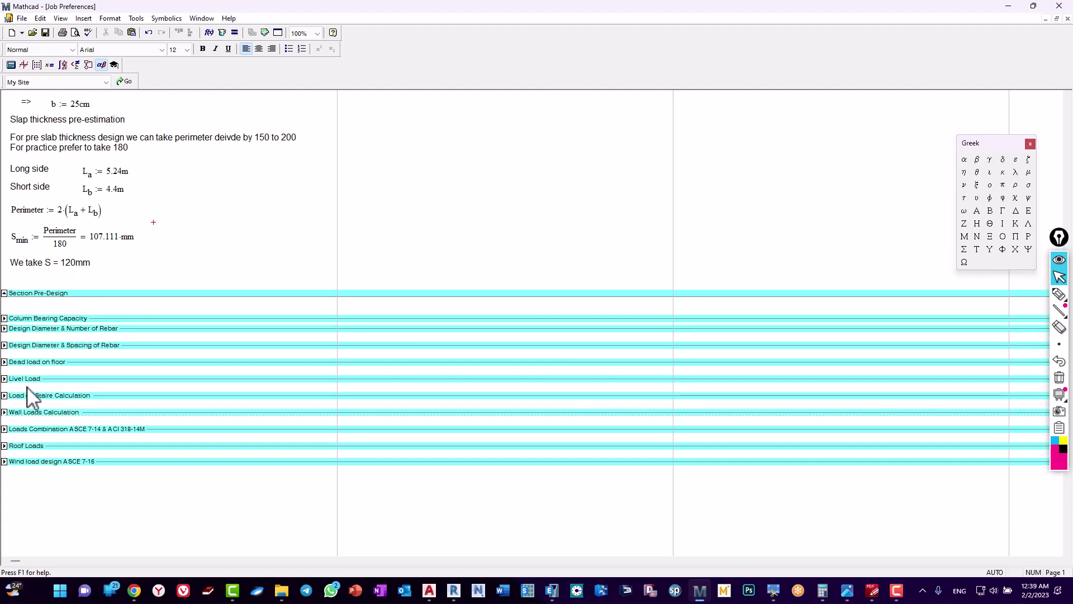
pyautogui.click(24, 399)
pyautogui.click(5, 395)
# Step: Review the stair figure (R 150 mm, T 280 mm, 28.179°), highlighting the waist and top landing
pyautogui.scroll(-1, 112, 383)
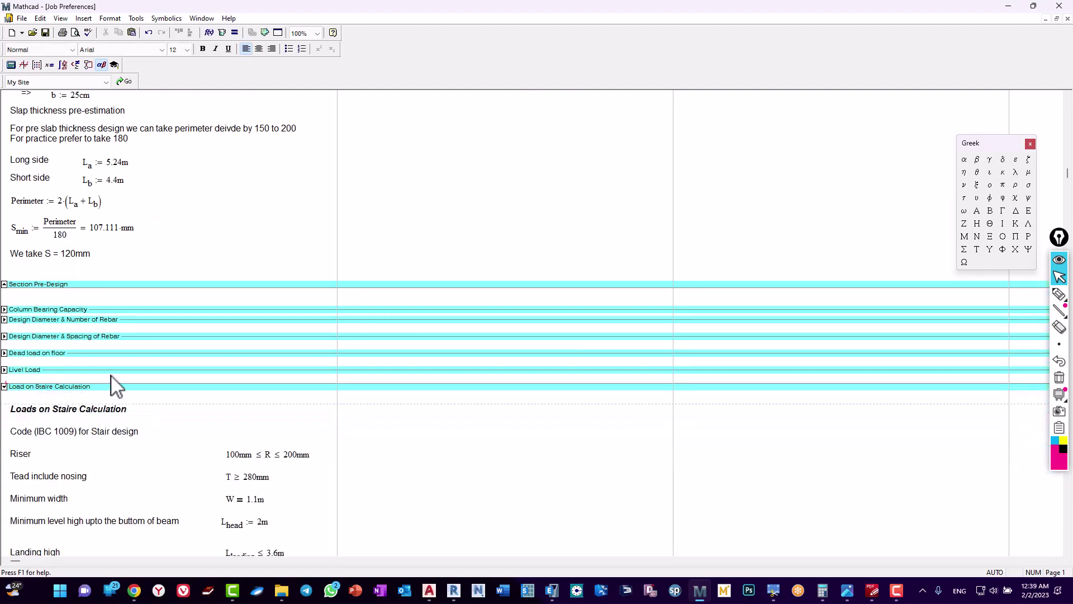
pyautogui.scroll(-4, 252, 384)
pyautogui.scroll(-3, 311, 400)
pyautogui.scroll(-4, 306, 425)
pyautogui.scroll(-2, 307, 420)
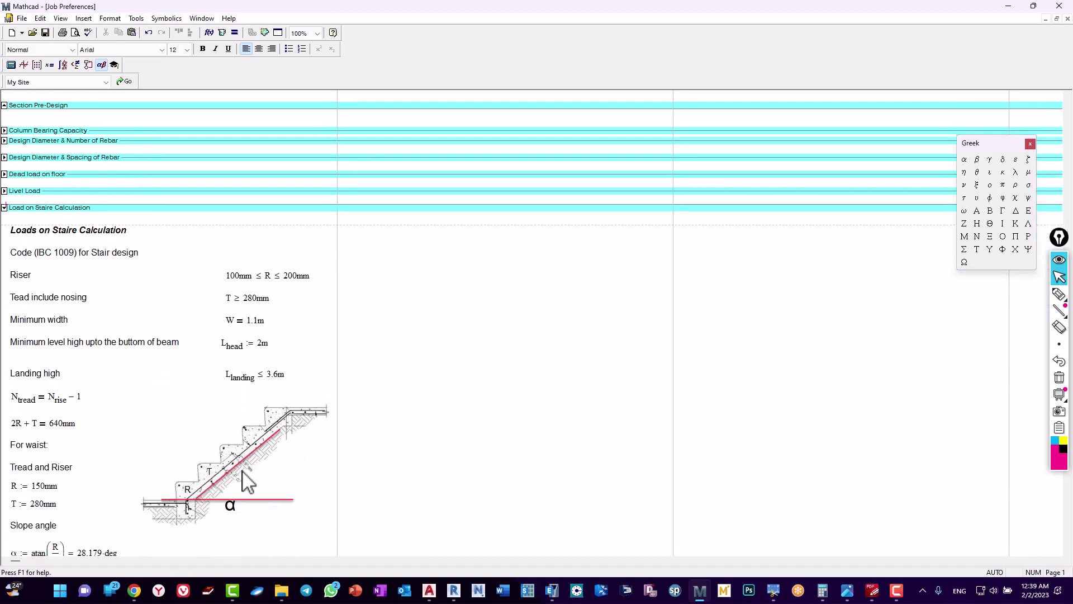
pyautogui.click(1058, 294)
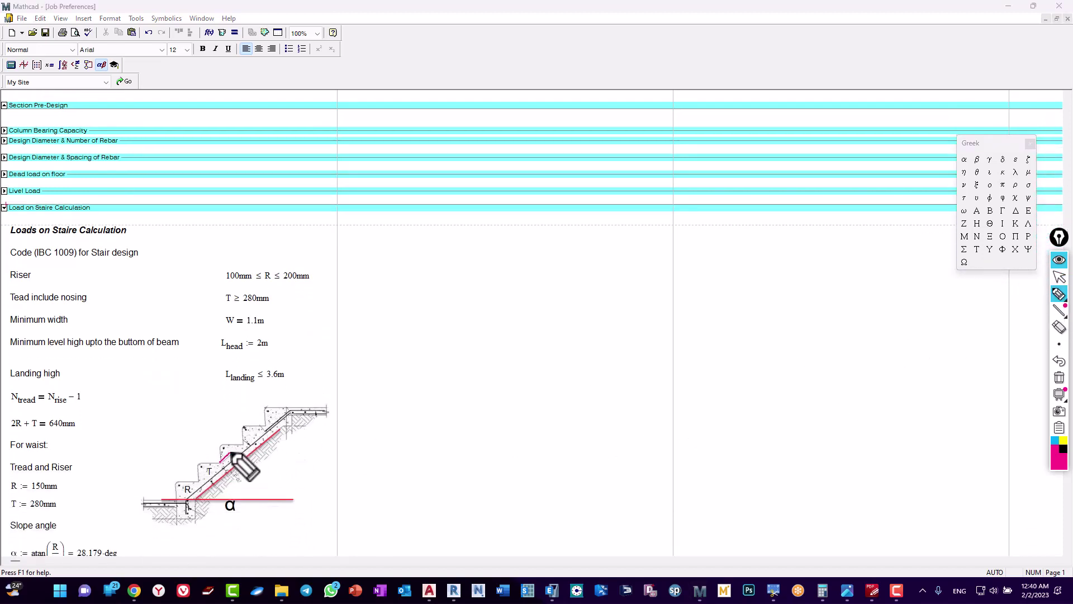
pyautogui.moveTo(222, 461); pyautogui.dragTo(258, 430)
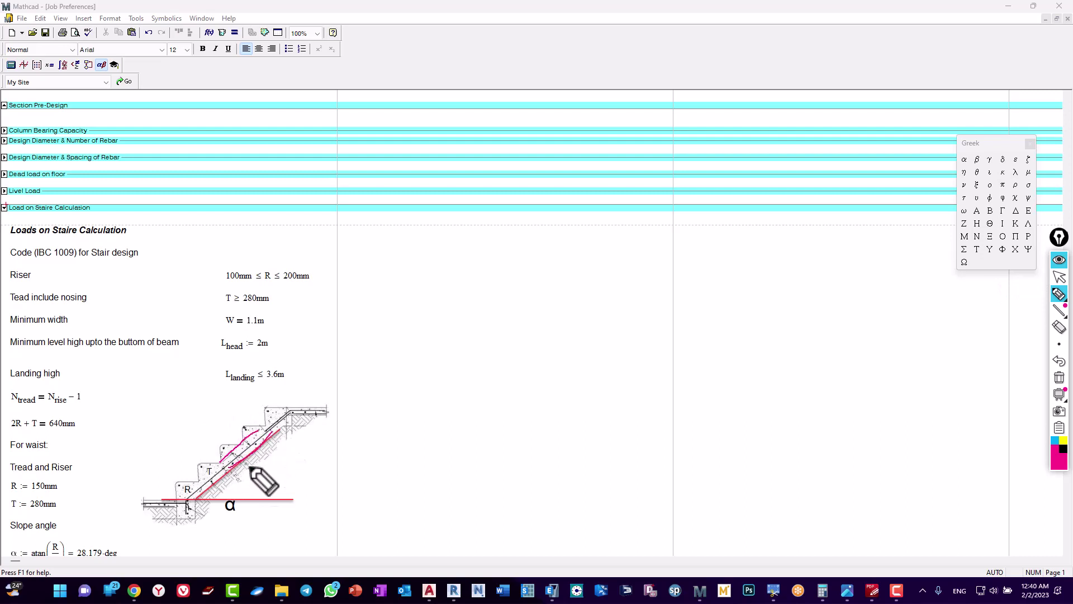
pyautogui.moveTo(289, 416); pyautogui.dragTo(348, 407)
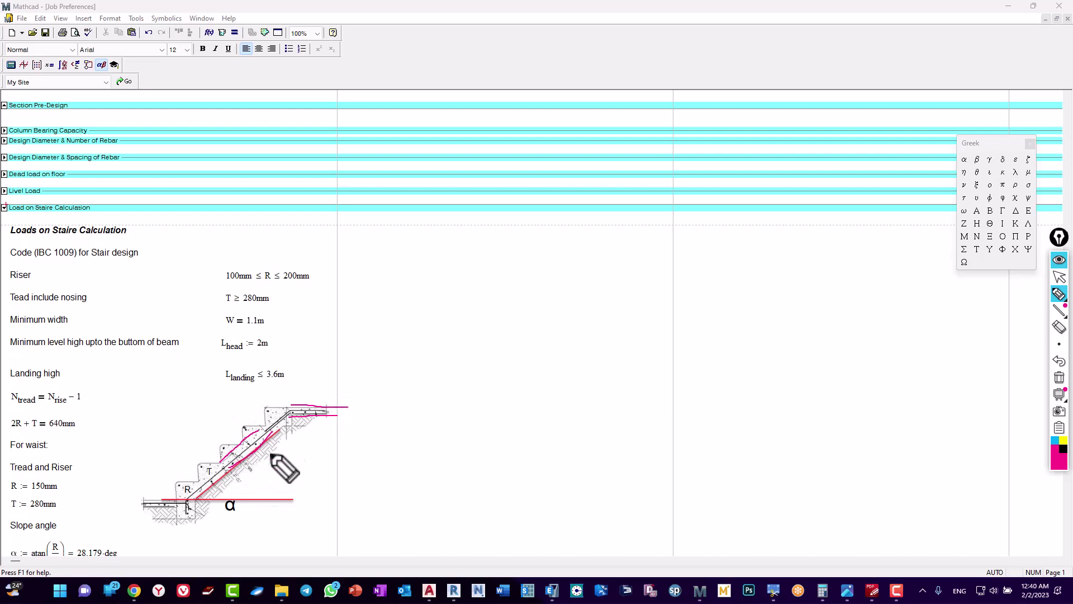
# Step: Clear the pen marks and minimize Mathcad to reveal the AutoCAD stair plan
pyautogui.click(1059, 378)
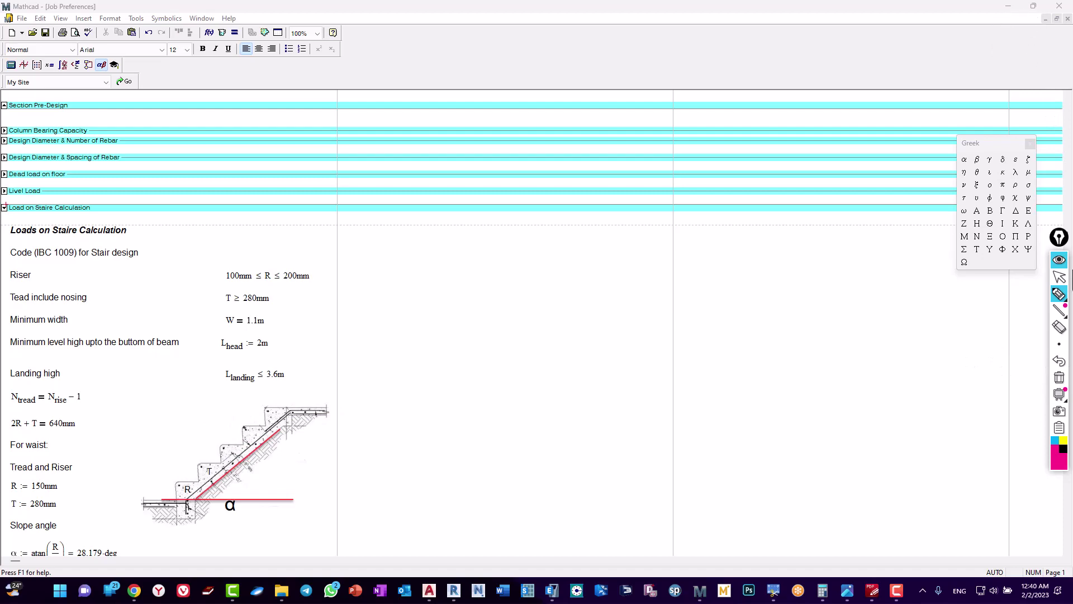
pyautogui.click(1059, 277)
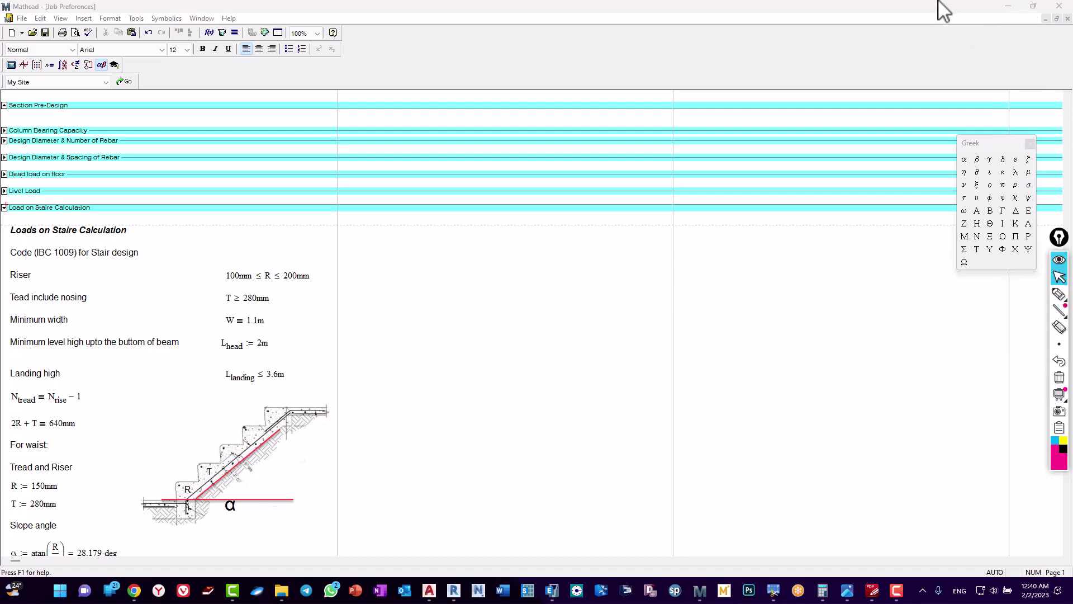
pyautogui.click(1006, 5)
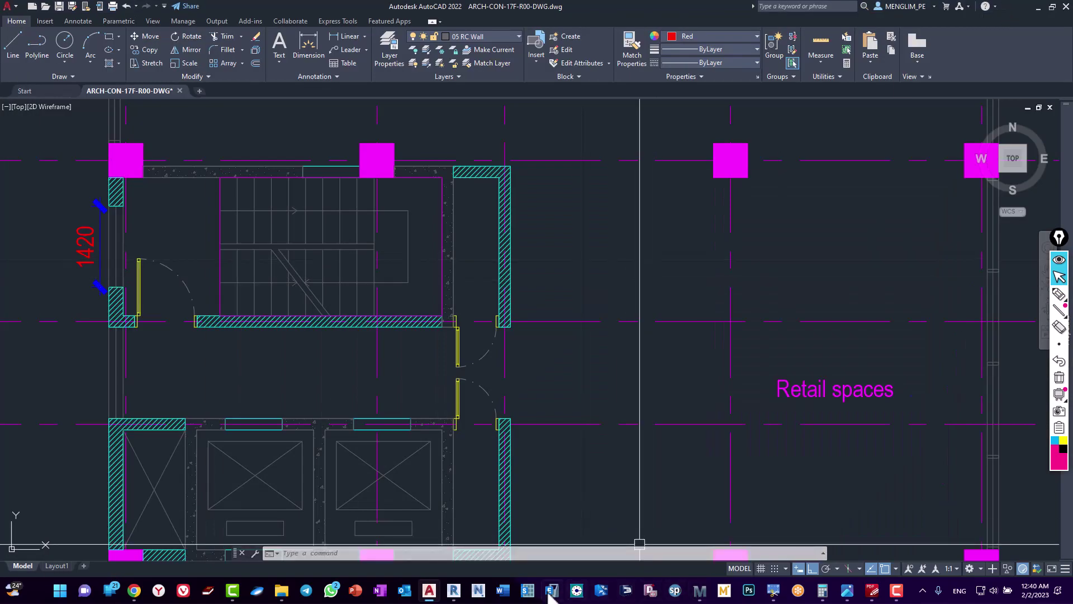
# Step: Back in ETABS, add a 120 mm C25 slab section named ST12
pyautogui.click(551, 591)
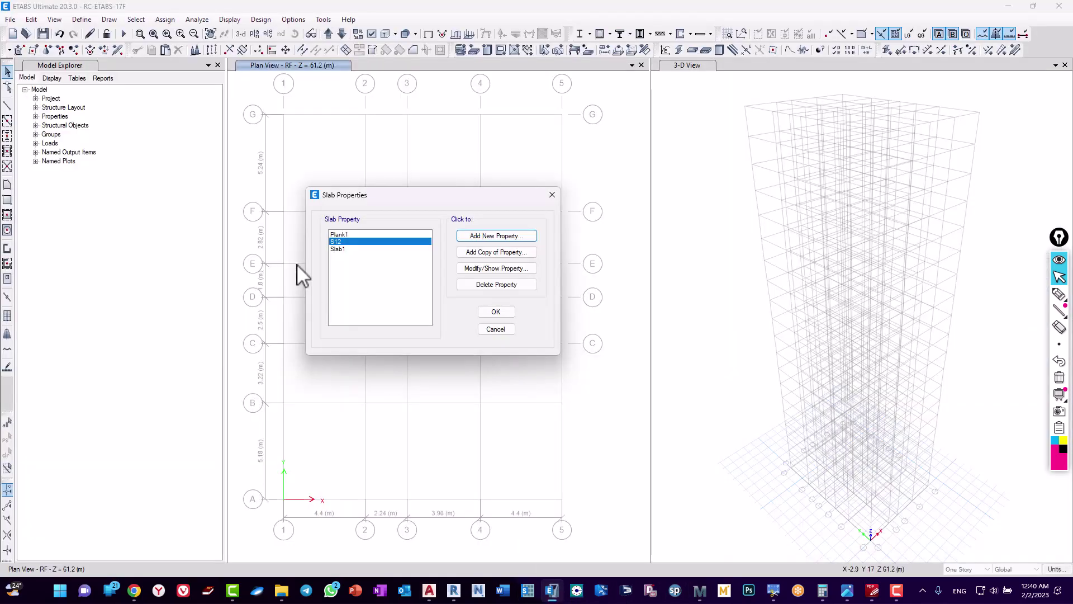
pyautogui.click(490, 253)
pyautogui.click(569, 172)
pyautogui.moveTo(569, 172); pyautogui.dragTo(529, 171)
pyautogui.write('ST12')
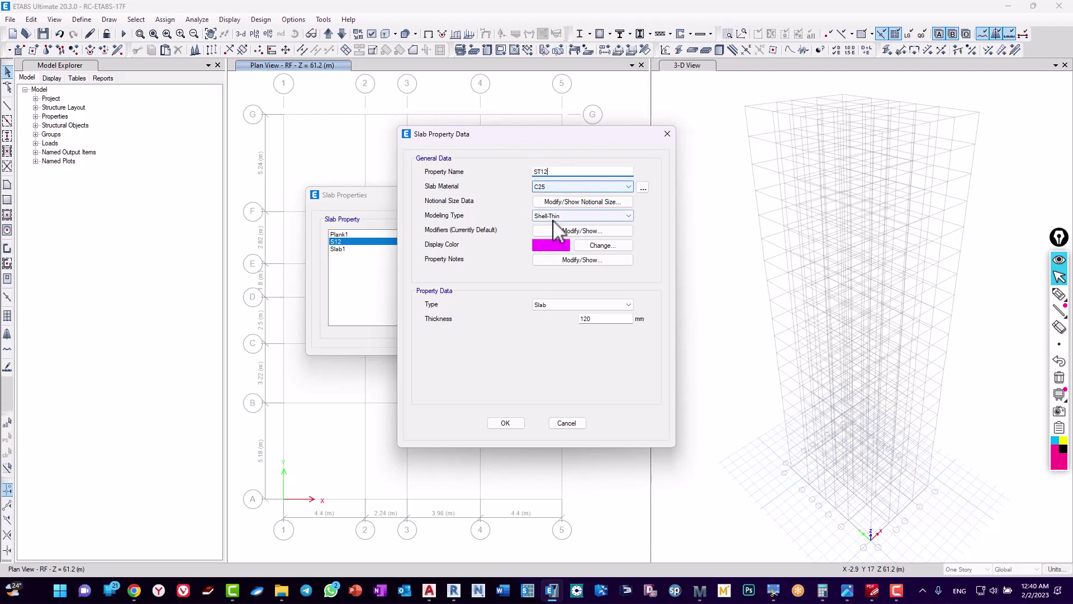
pyautogui.click(503, 423)
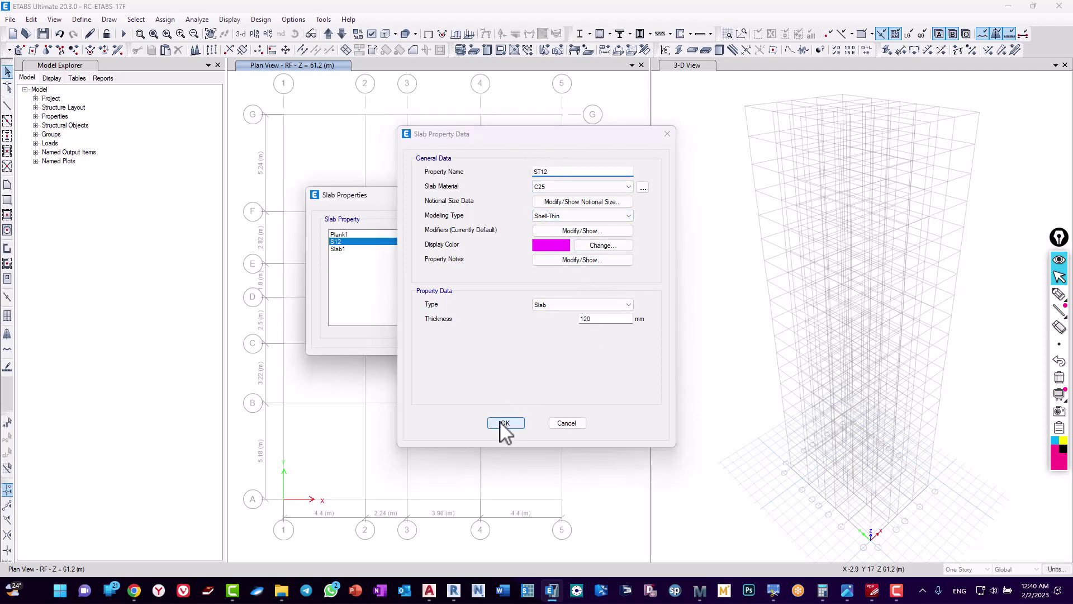
# Step: Delete the Plank1 and Slab1 slab sections, then bring up the wall section definitions
pyautogui.click(342, 242)
pyautogui.click(487, 285)
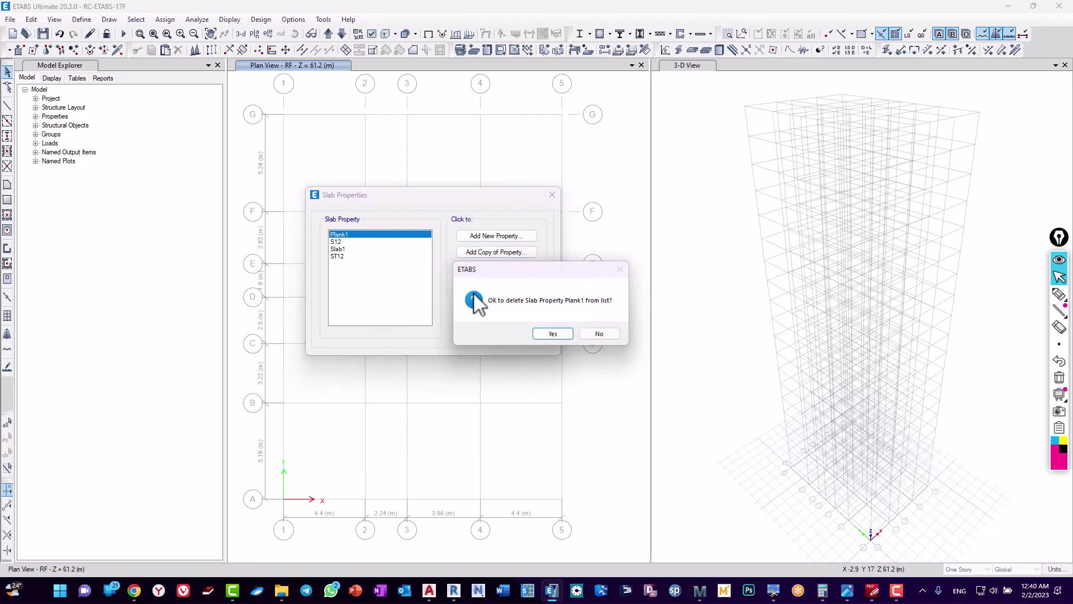
pyautogui.click(552, 333)
pyautogui.click(351, 242)
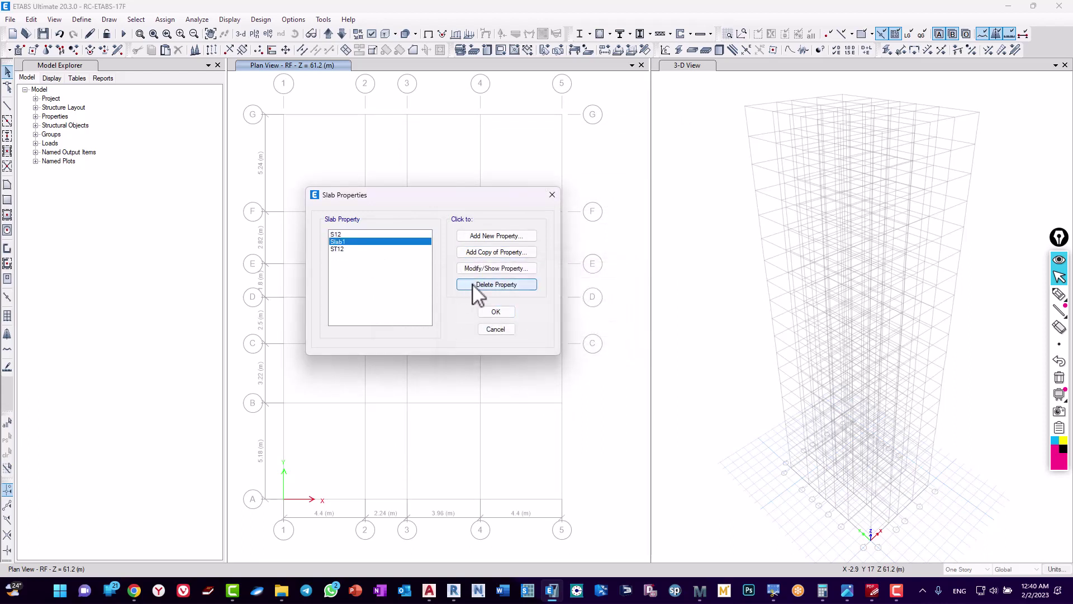
pyautogui.click(472, 285)
pyautogui.click(538, 334)
pyautogui.click(504, 313)
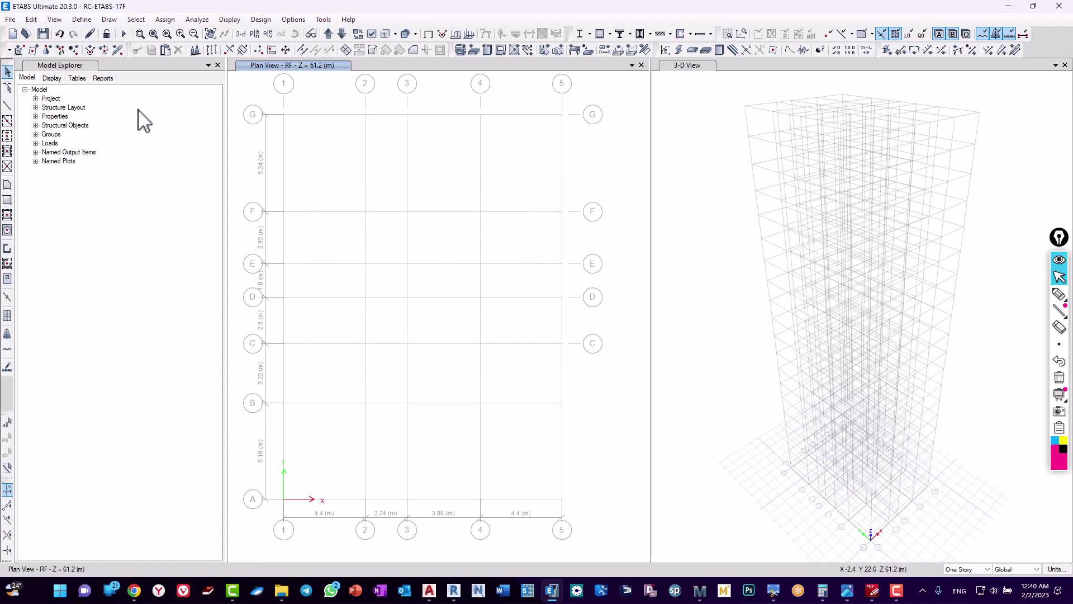
pyautogui.click(78, 21)
pyautogui.moveTo(115, 52)
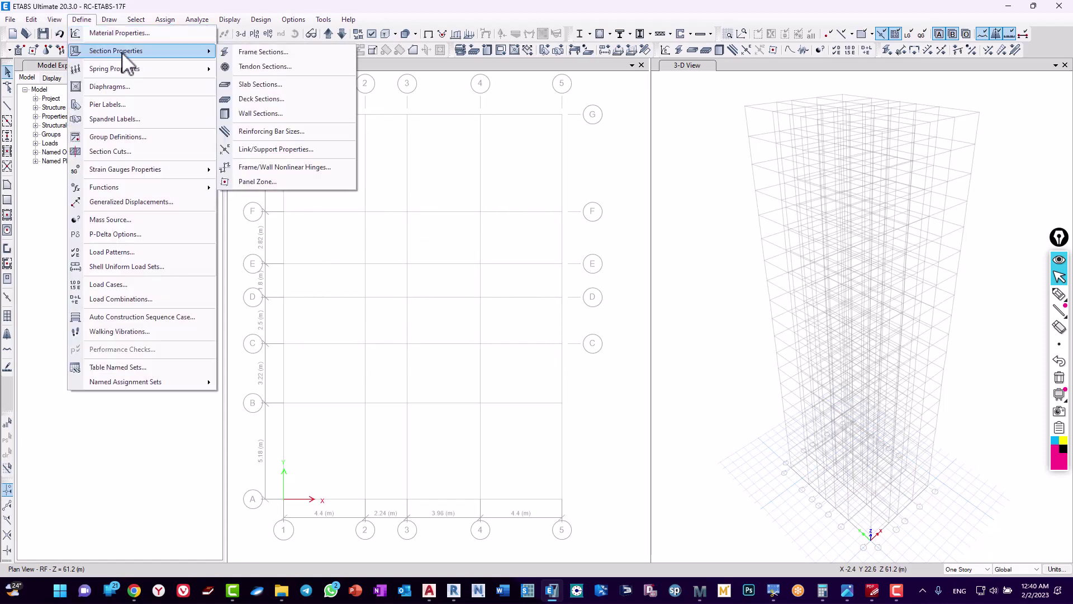
pyautogui.click(260, 112)
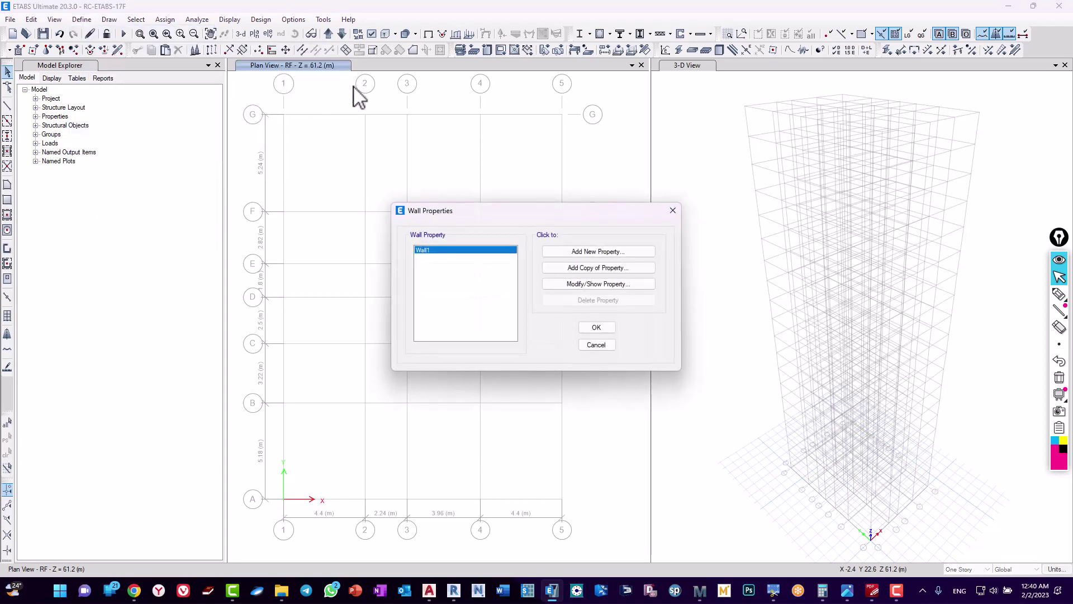
# Step: In AutoCAD, measure the stair wall as 200 with DIMLINEAR (dli), discard it, and return to ETABS
pyautogui.click(427, 590)
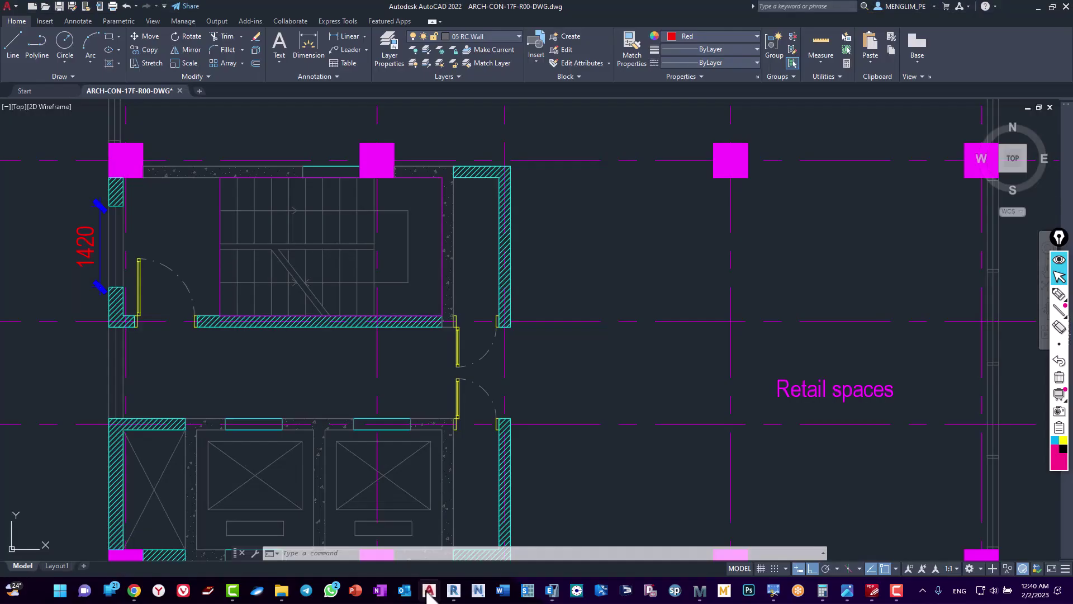
pyautogui.scroll(3, 201, 190)
pyautogui.scroll(2, 299, 189)
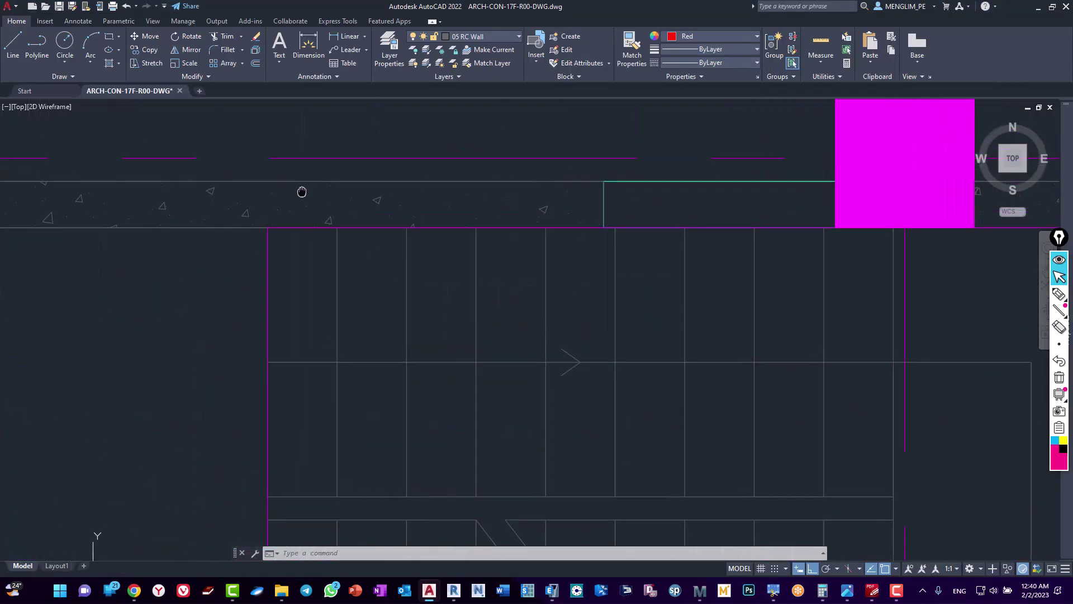
pyautogui.write('dli')
pyautogui.press('Return')
pyautogui.click(195, 224)
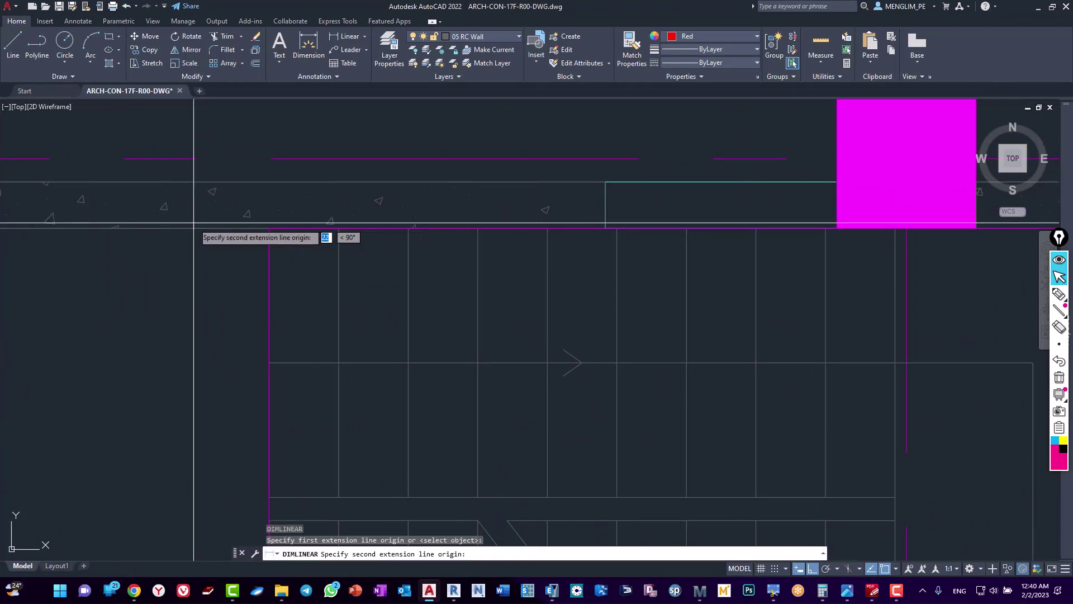
pyautogui.click(196, 181)
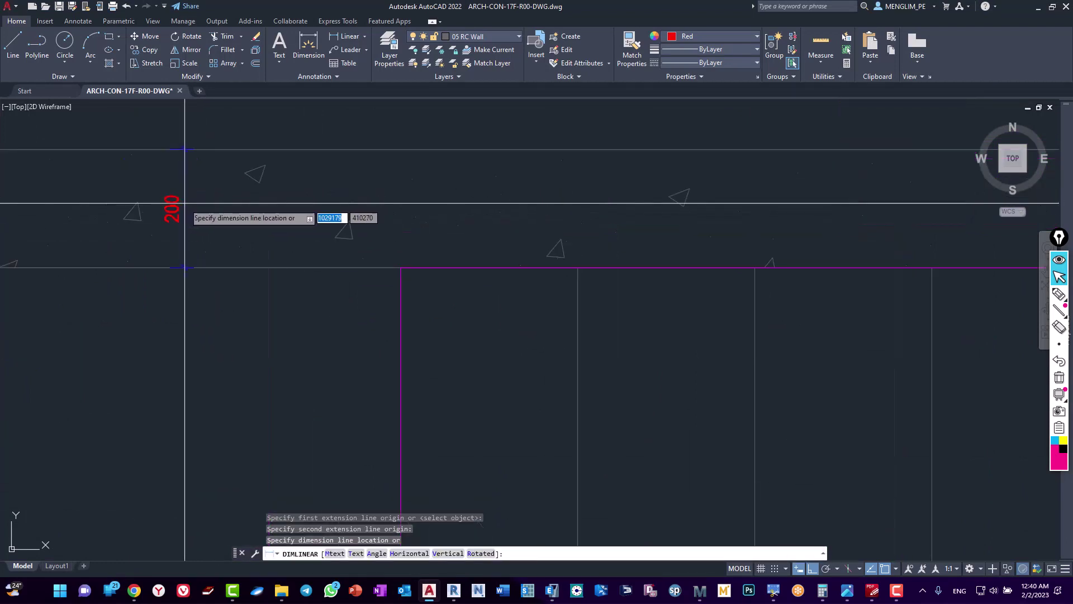
pyautogui.press('Escape')
pyautogui.scroll(2, 183, 203)
pyautogui.click(551, 591)
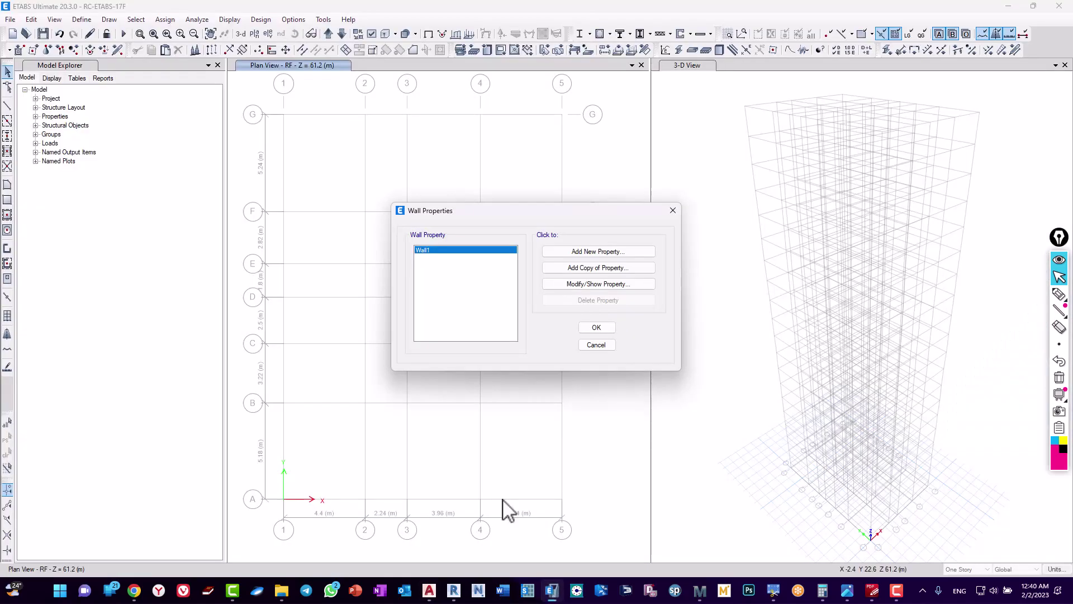
# Step: Add a wall section W20 with C30 material and 200 mm Shell-Thin thickness
pyautogui.click(573, 253)
pyautogui.moveTo(554, 202); pyautogui.dragTo(519, 209)
pyautogui.write('W20')
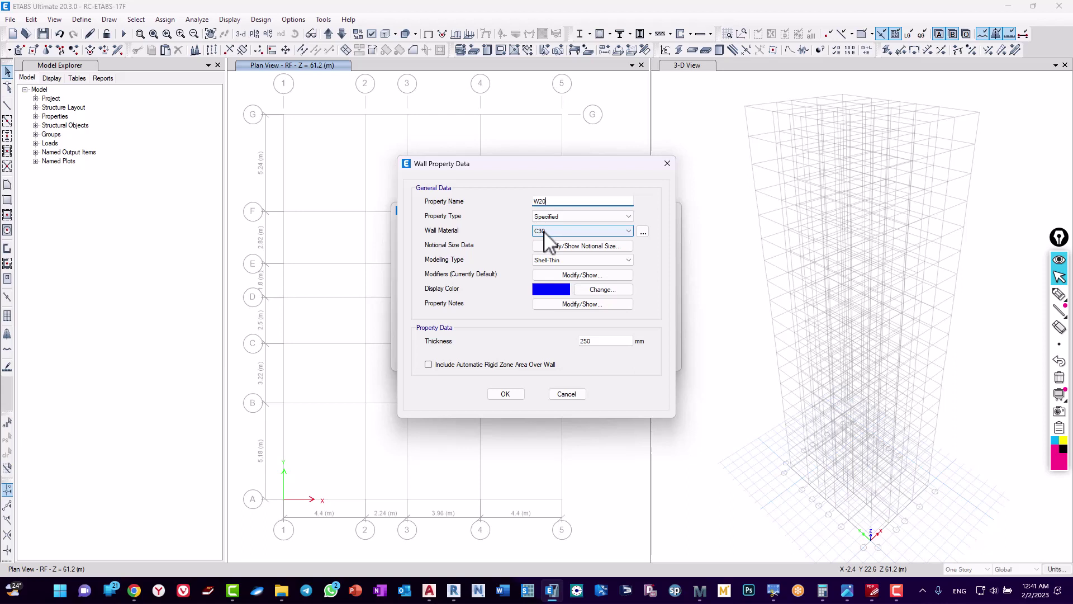
pyautogui.click(544, 232)
pyautogui.click(542, 240)
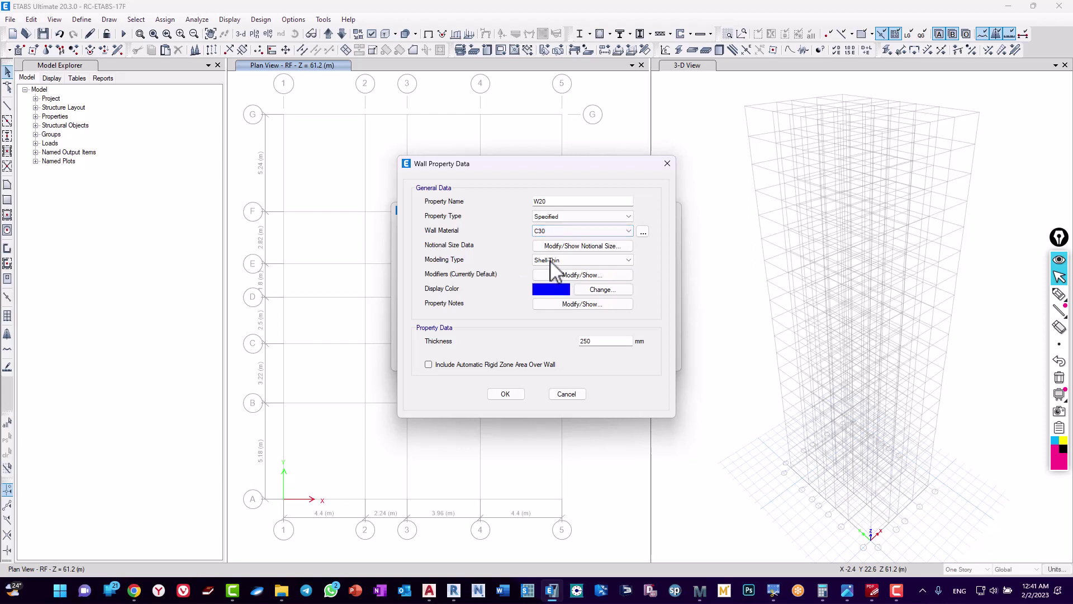
pyautogui.moveTo(596, 343); pyautogui.dragTo(563, 341)
pyautogui.click(505, 394)
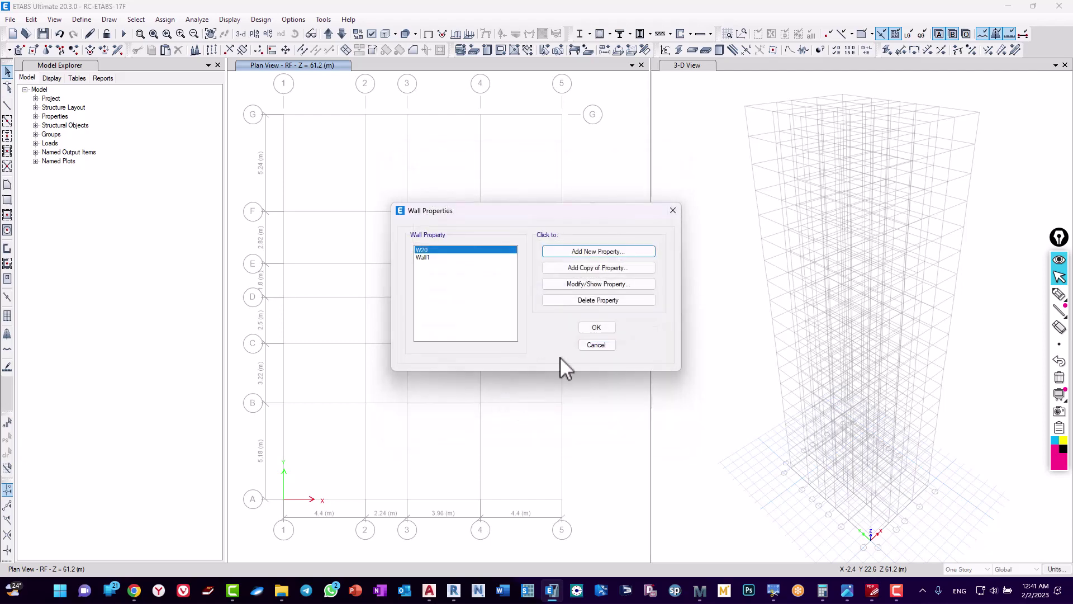
# Step: Delete the default Wall1 section and close the wall properties dialog
pyautogui.click(428, 257)
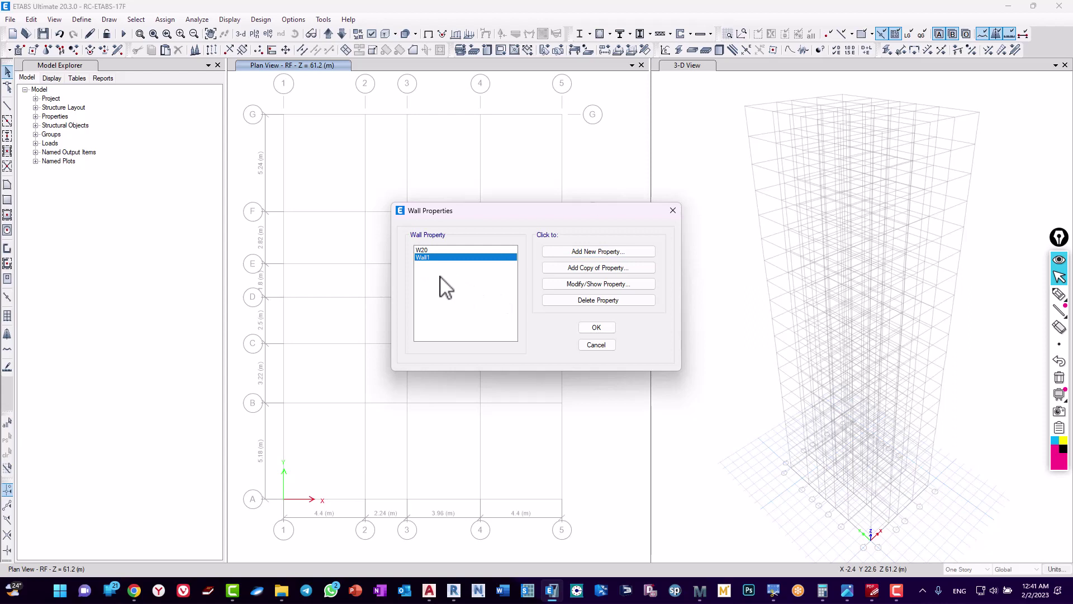
pyautogui.click(571, 301)
pyautogui.click(534, 333)
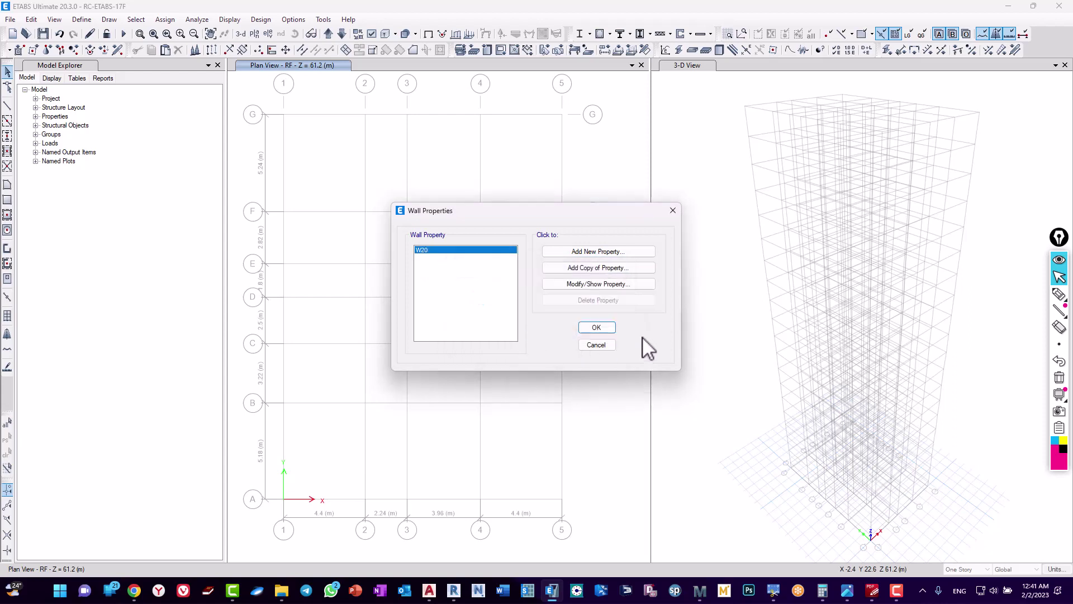
pyautogui.click(602, 330)
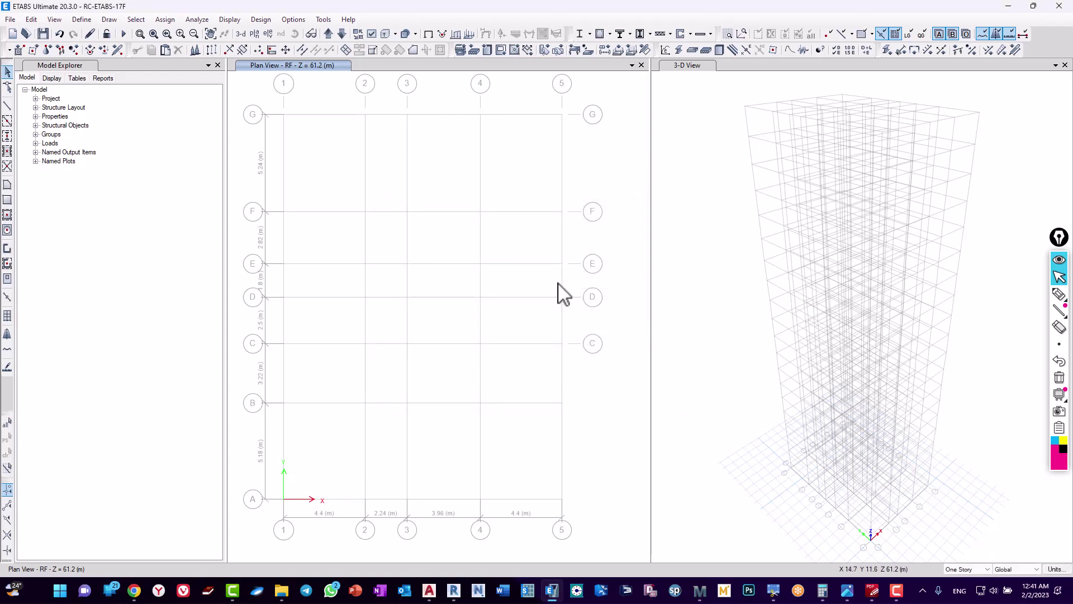